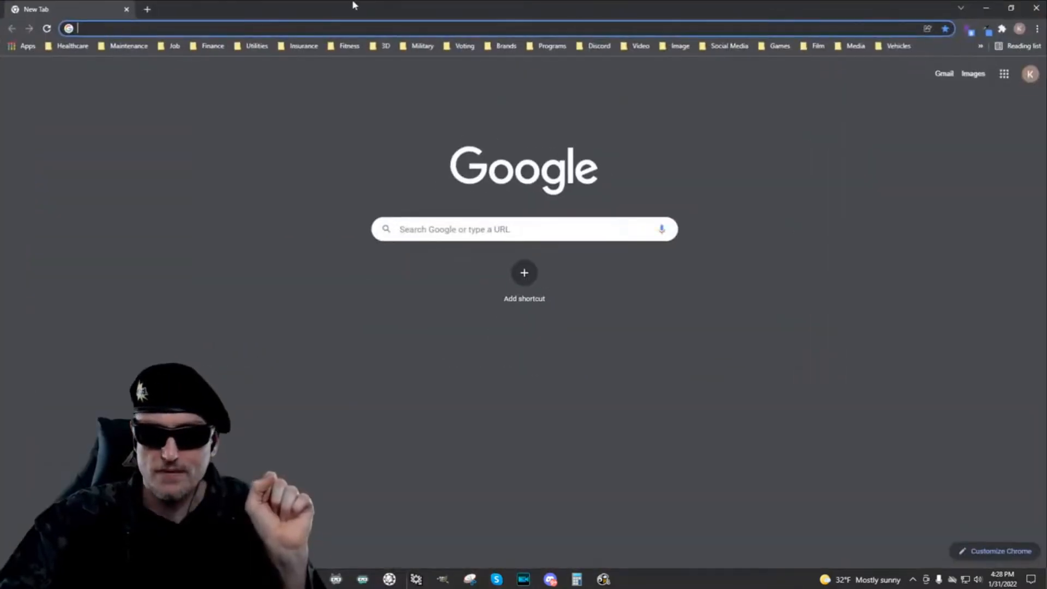
Step: Open the bookmarked DAZ to Blender (Users Manual).pdf from the 3D folder and review its Export from DazStudio page
{"action": "left_click", "coordinate": [382, 46]}
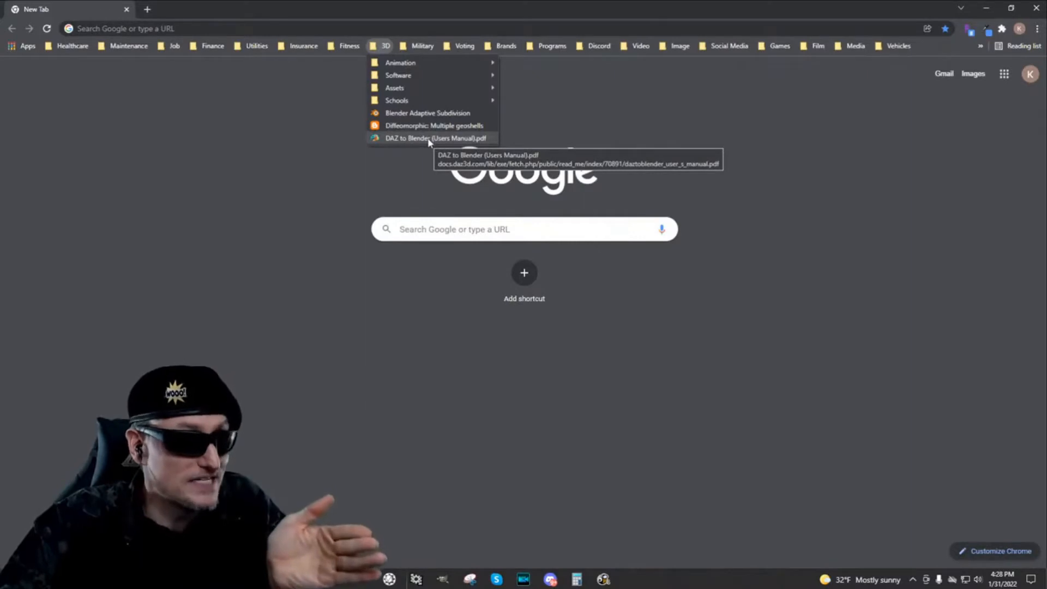
{"action": "left_click", "coordinate": [428, 139]}
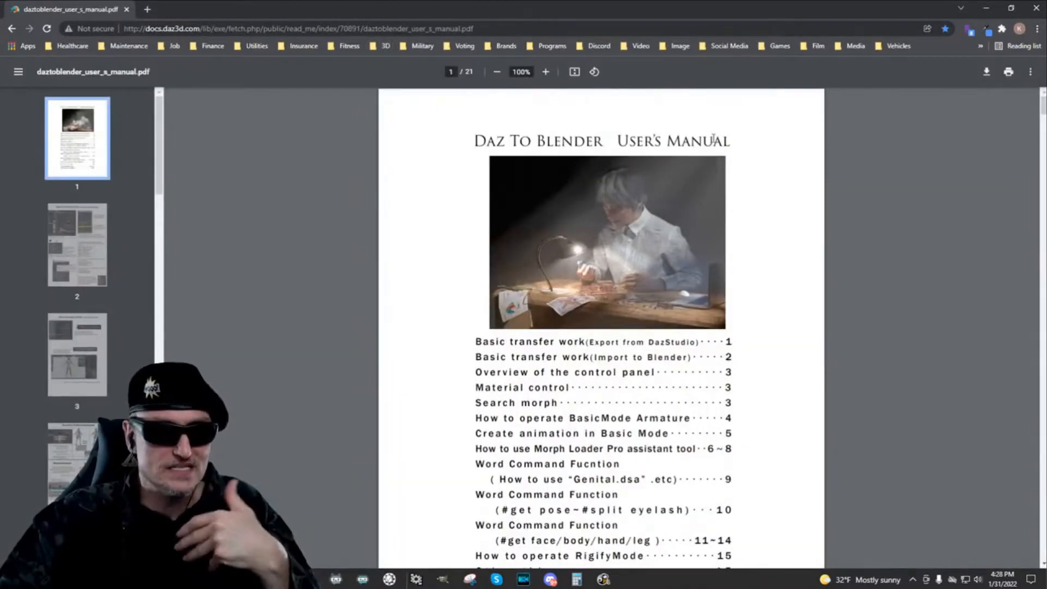
{"action": "scroll", "coordinate": [711, 148], "scroll_direction": "down", "scroll_amount": 1}
{"action": "scroll", "coordinate": [711, 147], "scroll_direction": "down", "scroll_amount": 19}
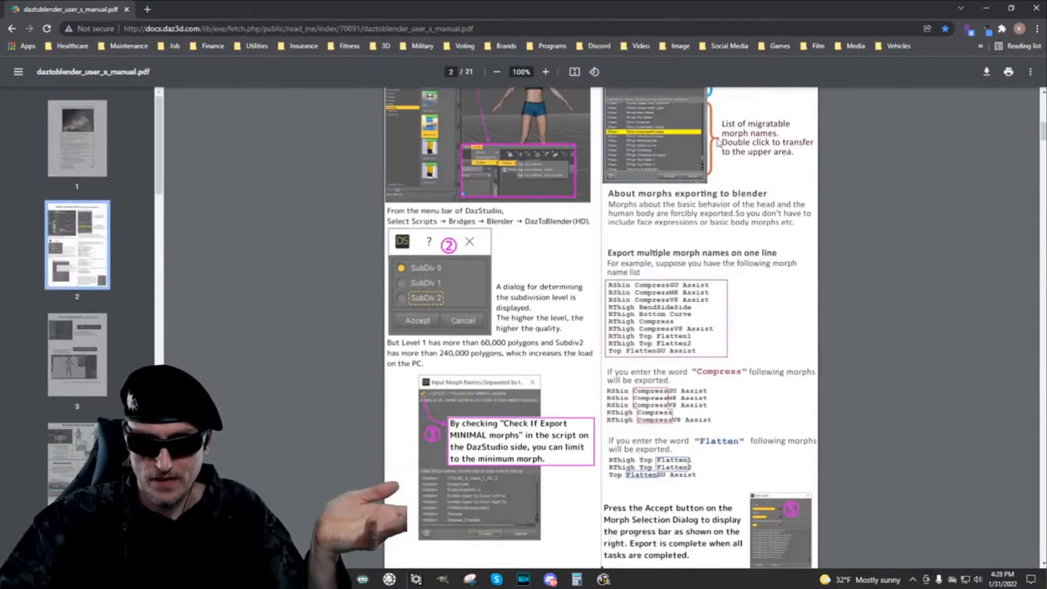
{"action": "scroll", "coordinate": [724, 137], "scroll_direction": "up", "scroll_amount": 8}
{"action": "scroll", "coordinate": [725, 138], "scroll_direction": "up", "scroll_amount": 3}
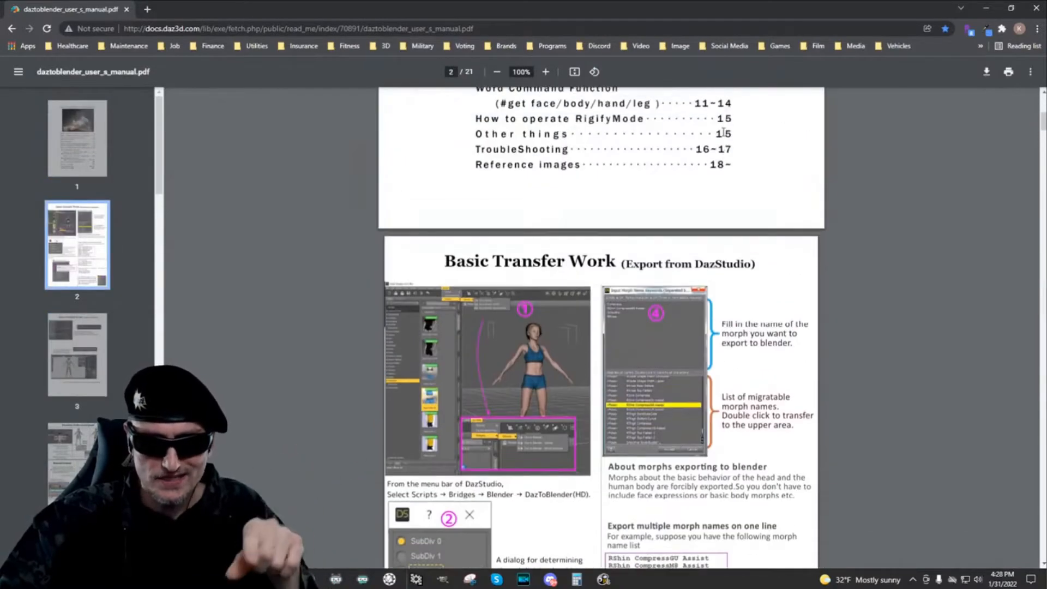
{"action": "scroll", "coordinate": [720, 131], "scroll_direction": "down", "scroll_amount": 5}
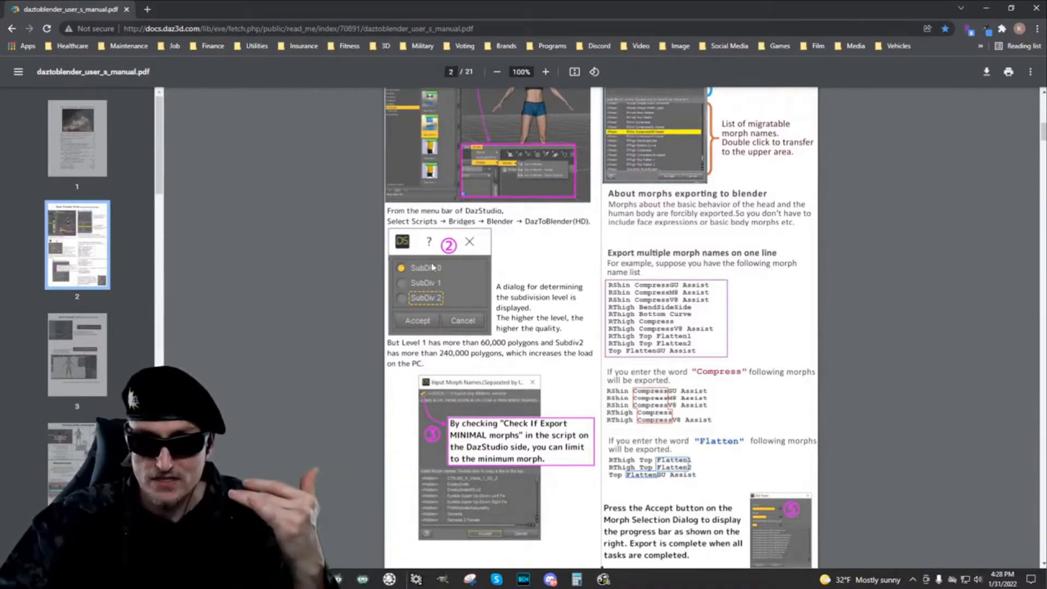
Step: Skim the manual's sections on importing to Blender, the control panel, BasicMode Armature and the Morph Loader Pro support tool
{"action": "scroll", "coordinate": [923, 325], "scroll_direction": "down", "scroll_amount": 10}
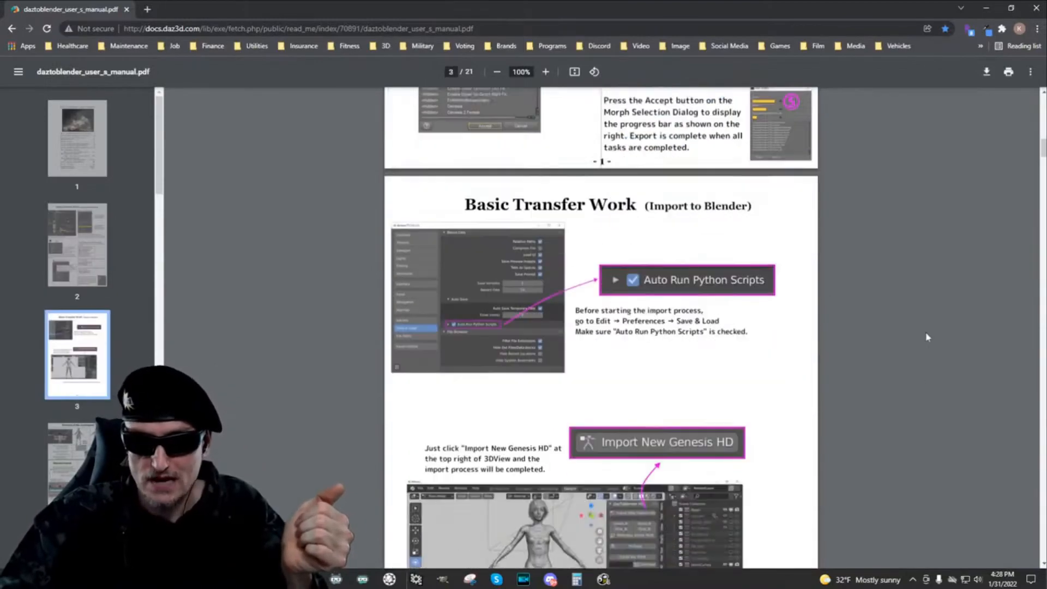
{"action": "scroll", "coordinate": [925, 326], "scroll_direction": "down", "scroll_amount": 15}
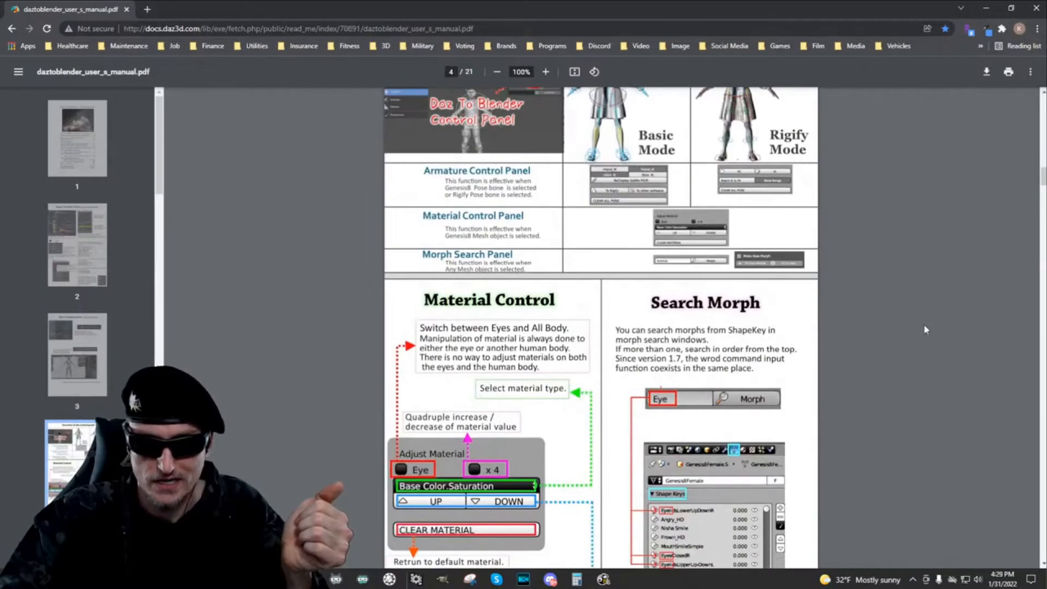
{"action": "scroll", "coordinate": [922, 335], "scroll_direction": "down", "scroll_amount": 10}
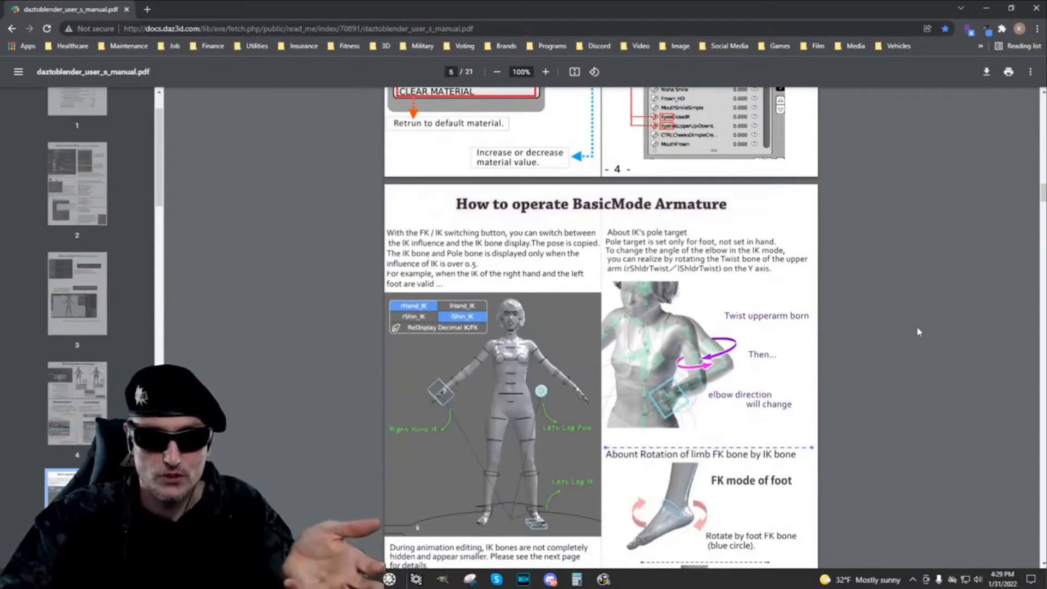
{"action": "scroll", "coordinate": [921, 335], "scroll_direction": "down", "scroll_amount": 15}
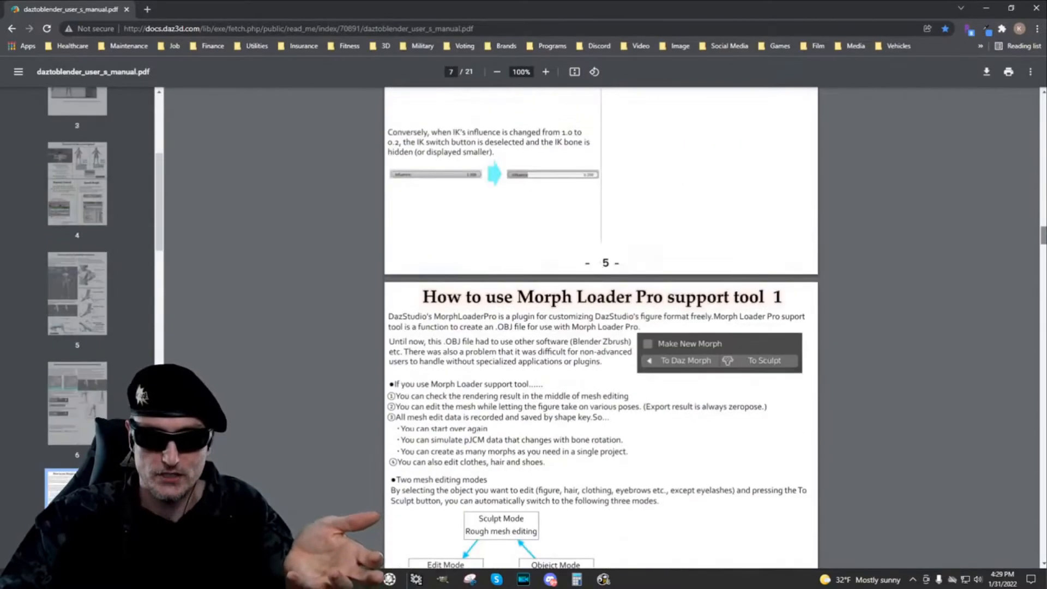
{"action": "scroll", "coordinate": [601, 333], "scroll_direction": "up", "scroll_amount": 1}
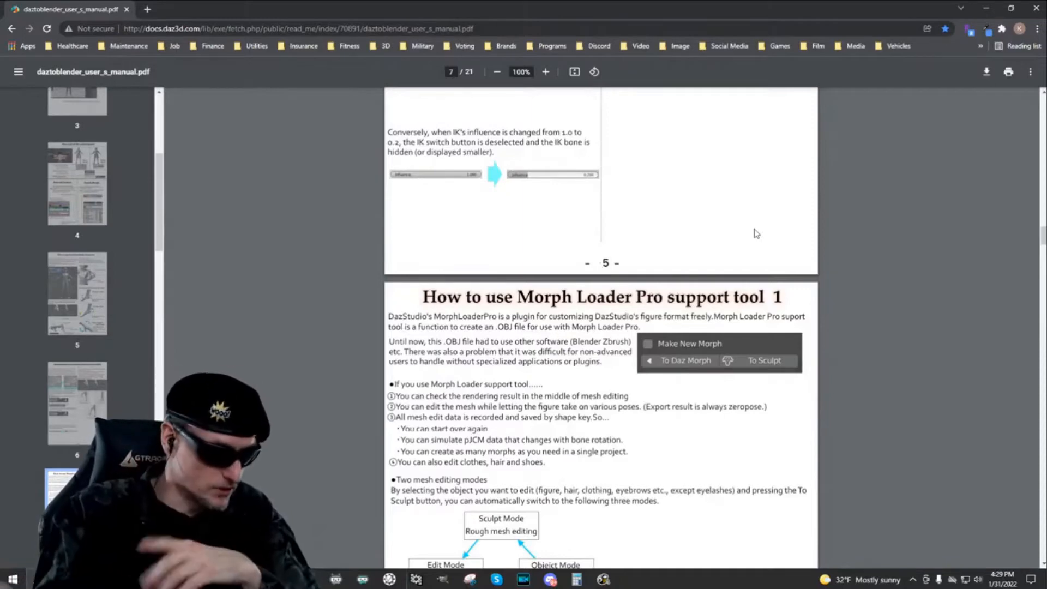
{"action": "scroll", "coordinate": [764, 230], "scroll_direction": "down", "scroll_amount": 10}
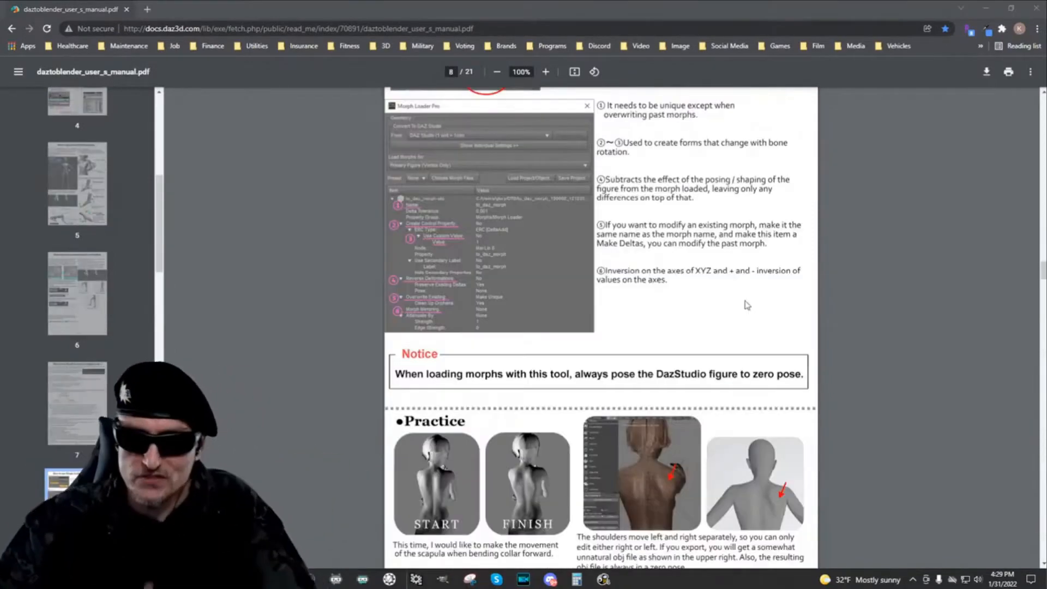
{"action": "scroll", "coordinate": [741, 302], "scroll_direction": "up", "scroll_amount": 1}
{"action": "scroll", "coordinate": [734, 287], "scroll_direction": "up", "scroll_amount": 20}
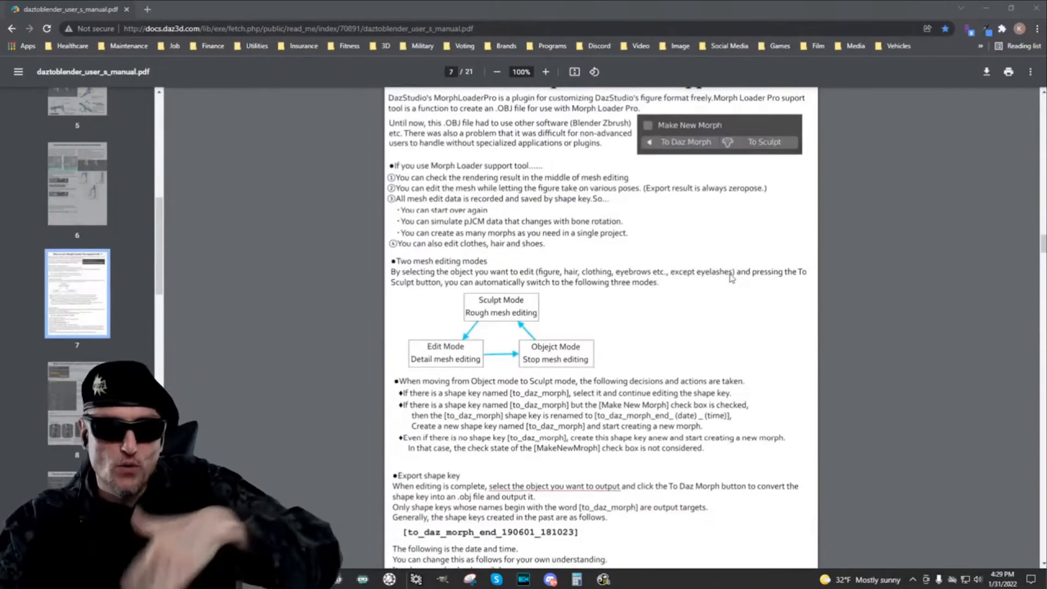
{"action": "scroll", "coordinate": [731, 273], "scroll_direction": "up", "scroll_amount": 20}
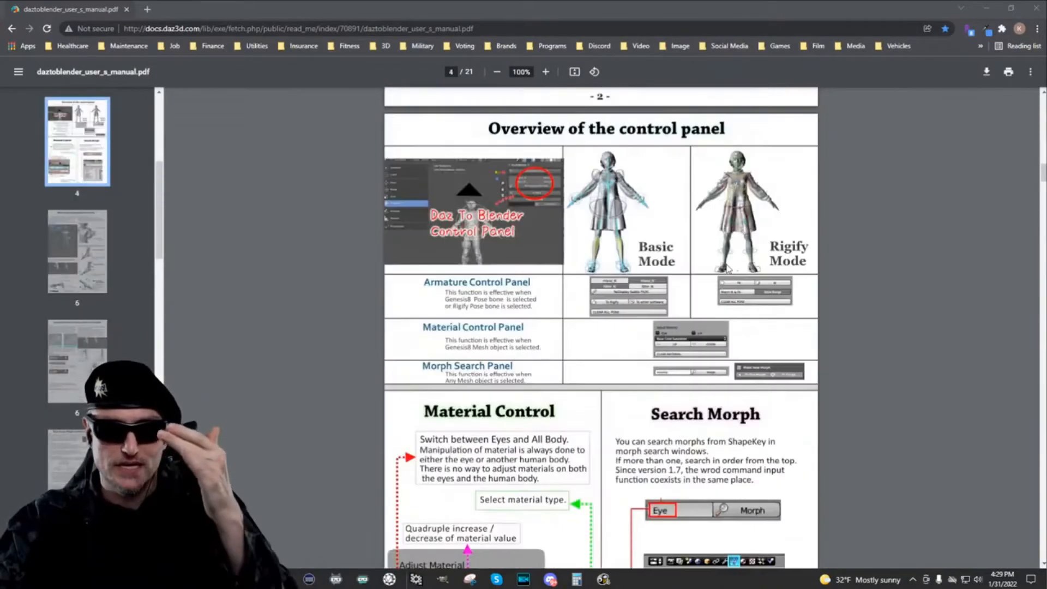
{"action": "scroll", "coordinate": [720, 261], "scroll_direction": "up", "scroll_amount": 12}
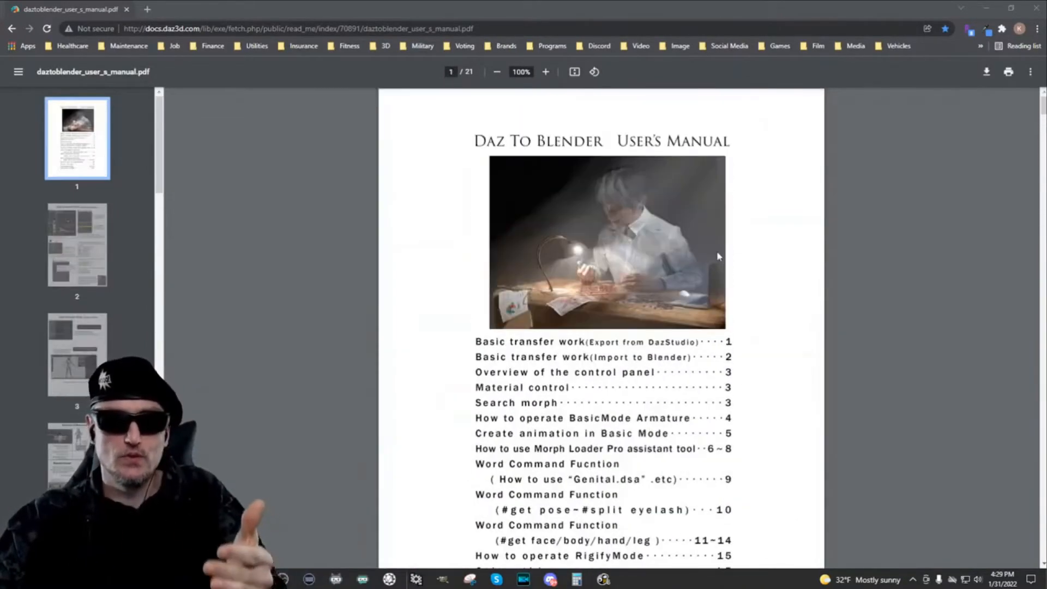
Step: Review the manual's table of contents and the Basic Transfer Work pages for exporting from DazStudio and importing to Blender
{"action": "scroll", "coordinate": [725, 256], "scroll_direction": "down", "scroll_amount": 5}
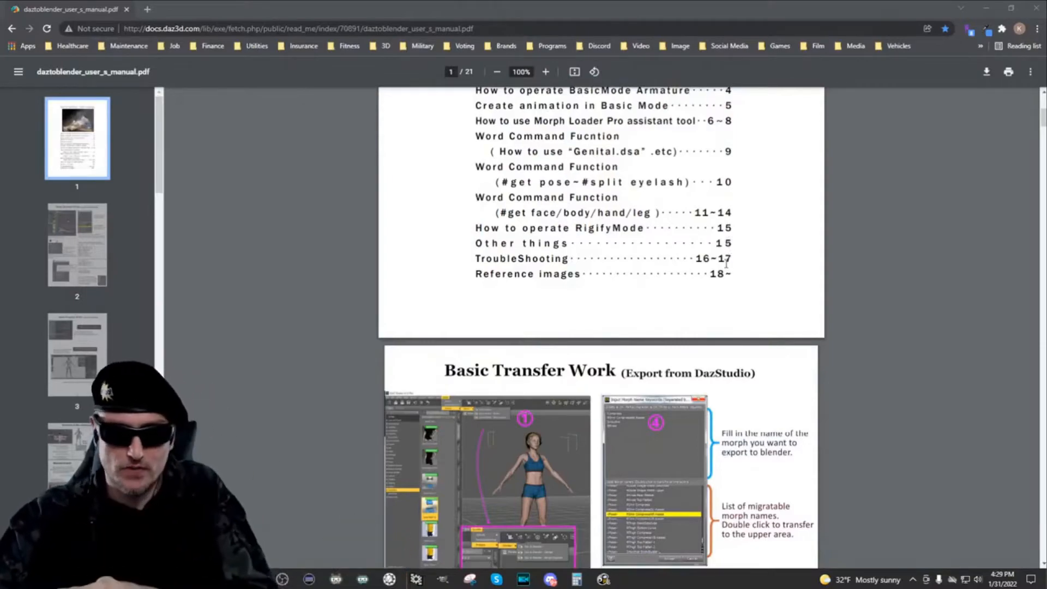
{"action": "scroll", "coordinate": [727, 264], "scroll_direction": "down", "scroll_amount": 15}
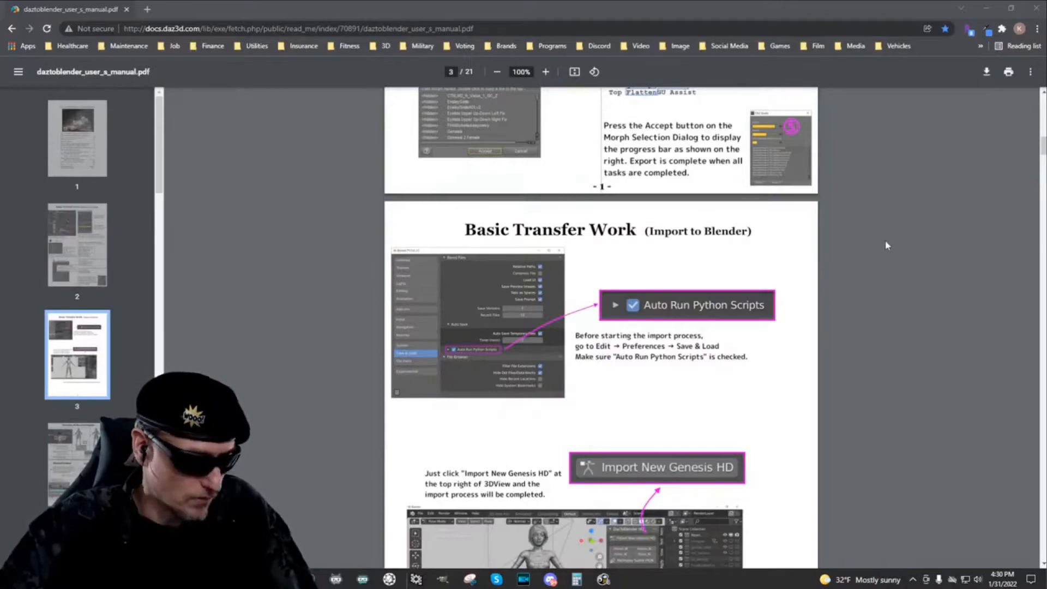
{"action": "scroll", "coordinate": [937, 213], "scroll_direction": "up", "scroll_amount": 7}
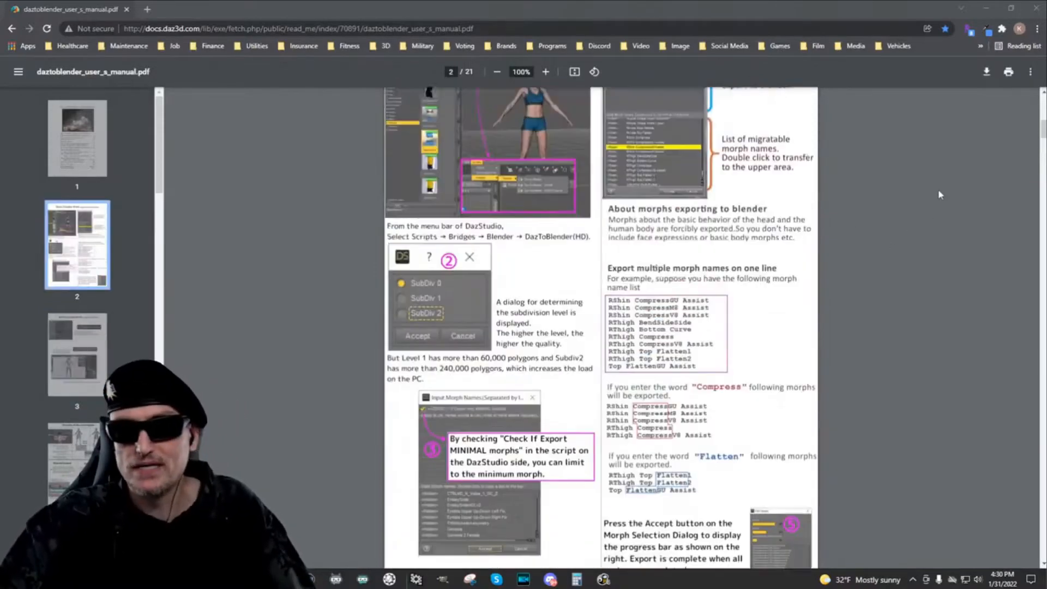
{"action": "scroll", "coordinate": [937, 205], "scroll_direction": "up", "scroll_amount": 10}
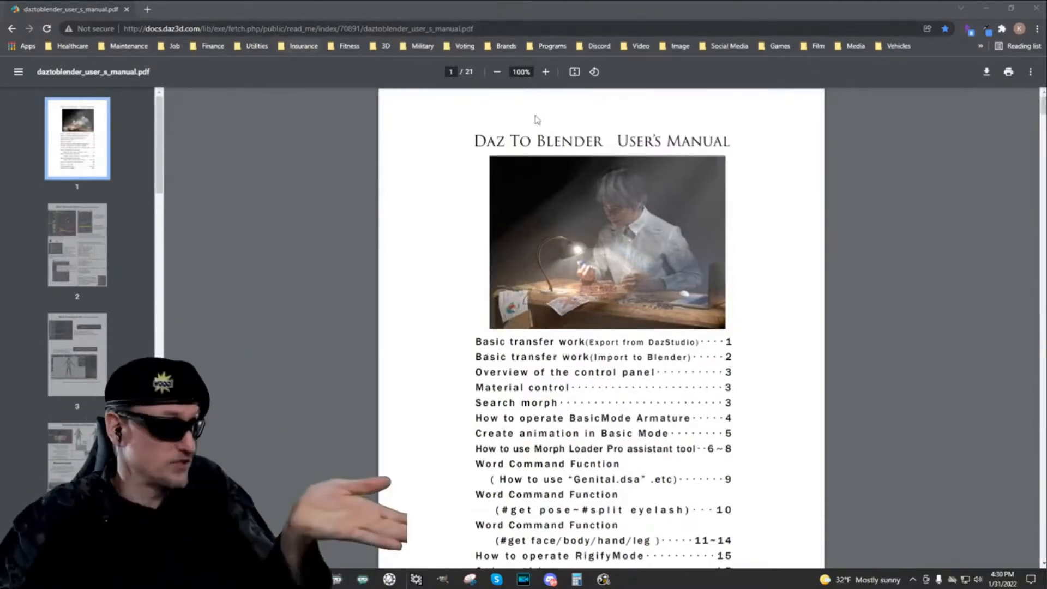
{"action": "scroll", "coordinate": [783, 294], "scroll_direction": "down", "scroll_amount": 6}
{"action": "scroll", "coordinate": [783, 295], "scroll_direction": "down", "scroll_amount": 4}
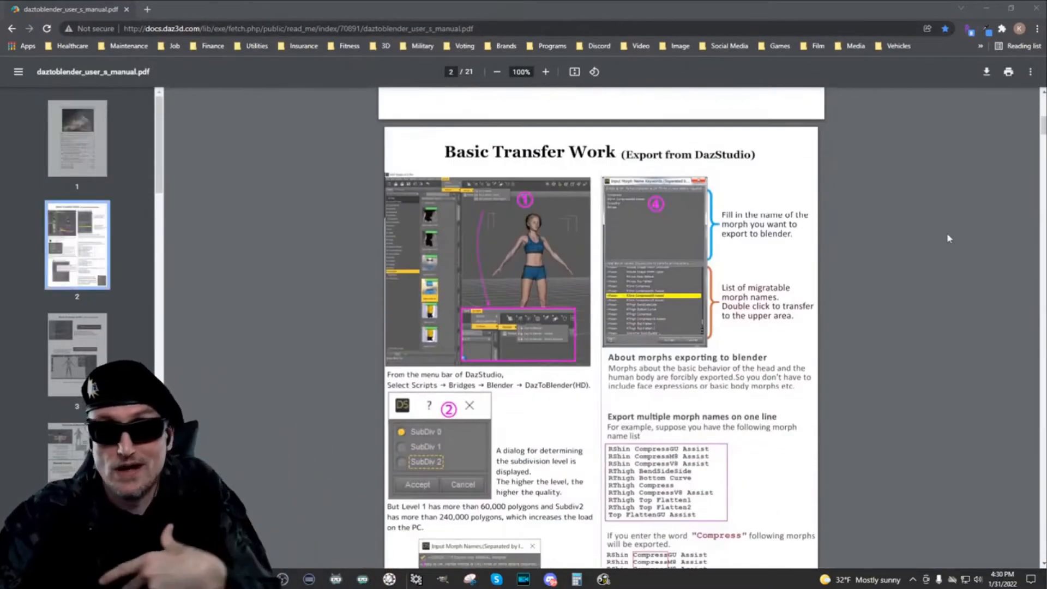
{"action": "scroll", "coordinate": [947, 236], "scroll_direction": "up", "scroll_amount": 10}
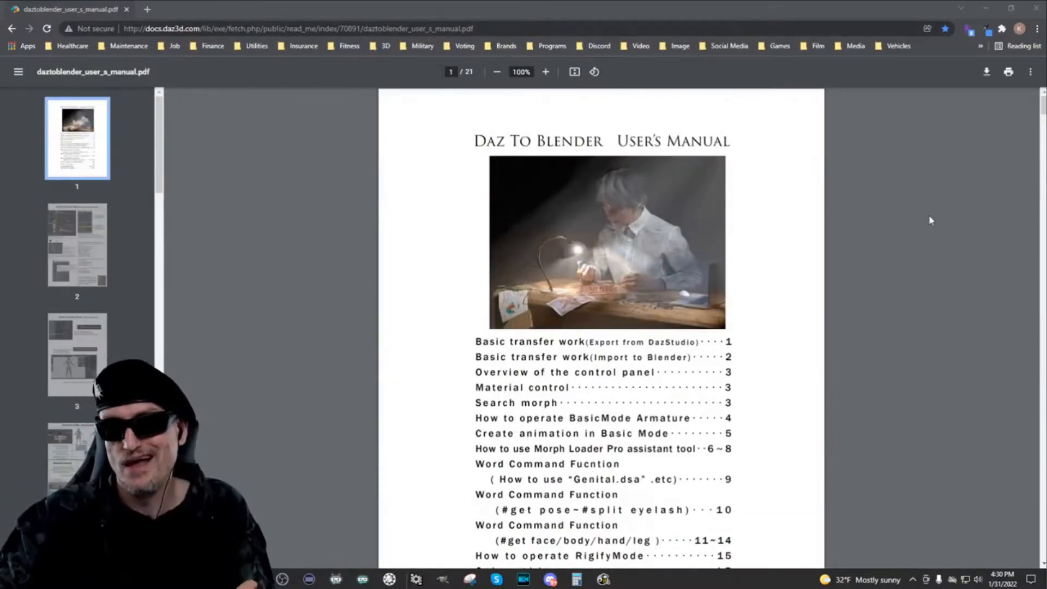
{"action": "scroll", "coordinate": [931, 220], "scroll_direction": "down", "scroll_amount": 12}
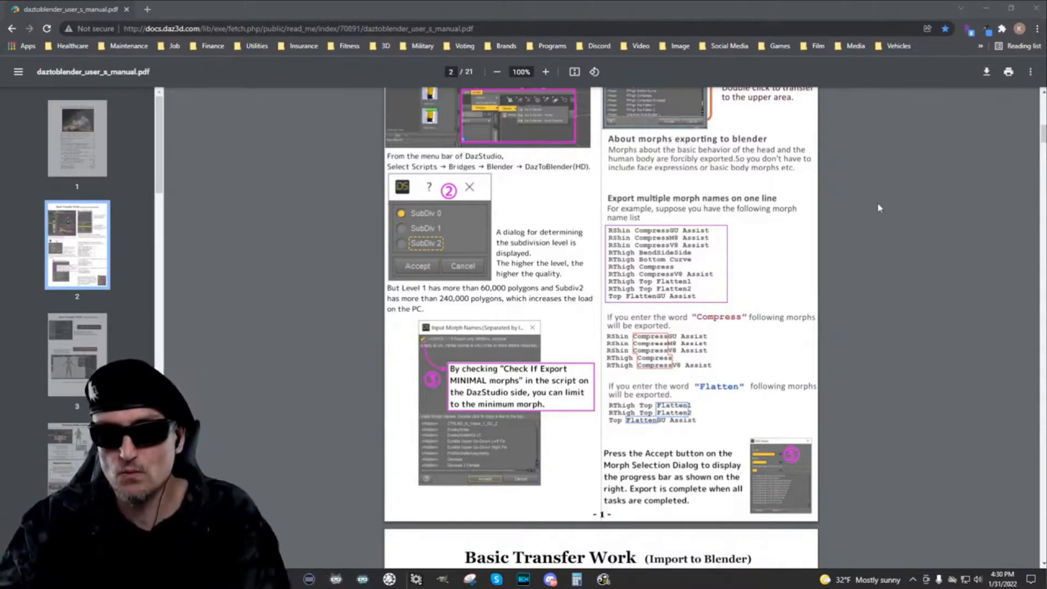
{"action": "scroll", "coordinate": [881, 209], "scroll_direction": "down", "scroll_amount": 12}
{"action": "scroll", "coordinate": [875, 207], "scroll_direction": "up", "scroll_amount": 20}
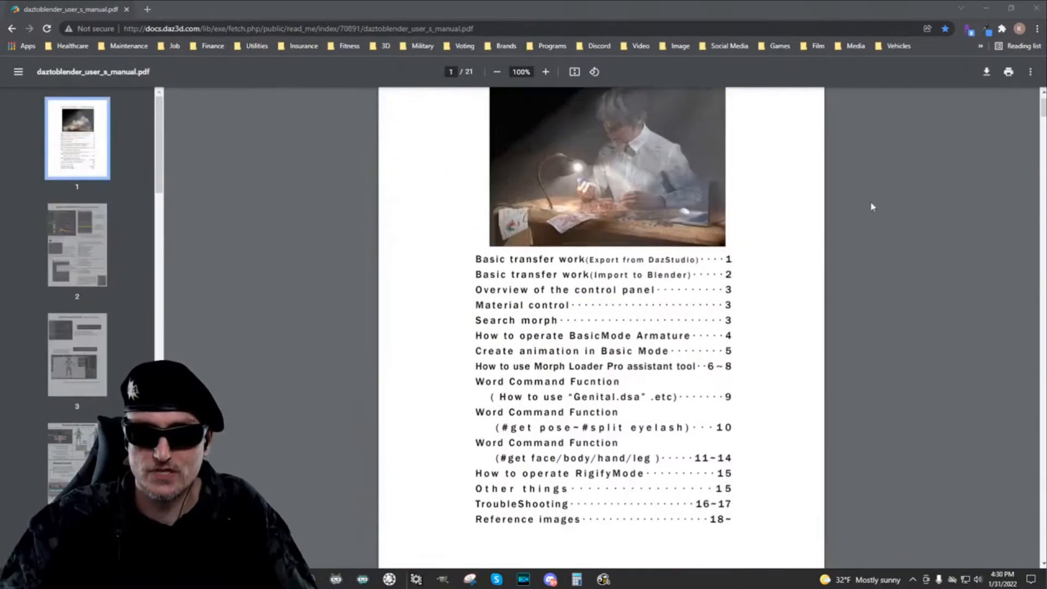
{"action": "scroll", "coordinate": [872, 207], "scroll_direction": "up", "scroll_amount": 2}
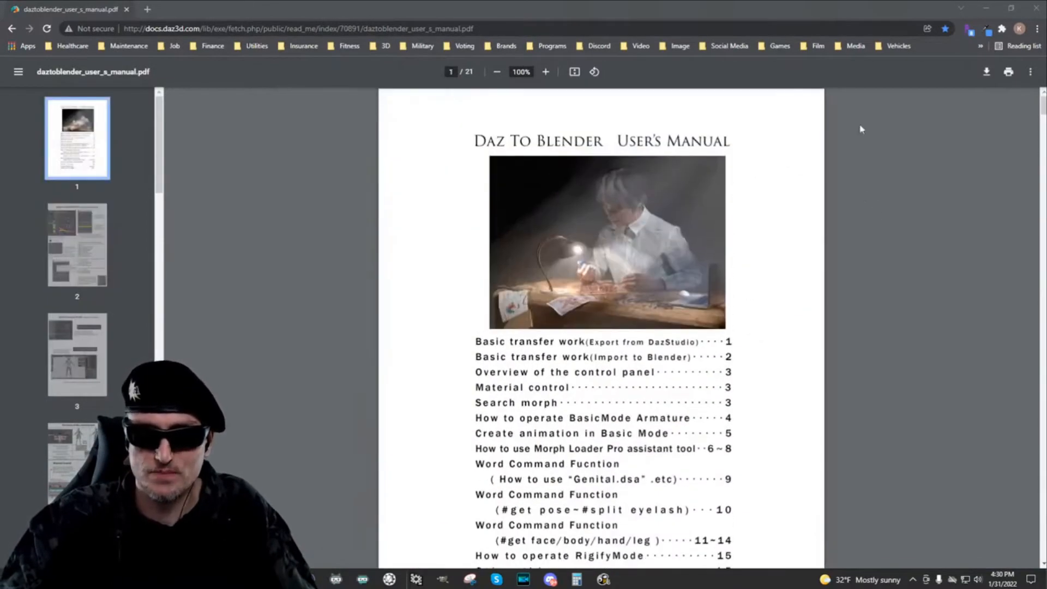
Step: Switch to DAZ Studio and load the Captain Tanya Sedaya scene subset from the MRU folder of the content library
{"action": "left_click", "coordinate": [984, 8]}
{"action": "left_click", "coordinate": [986, 10]}
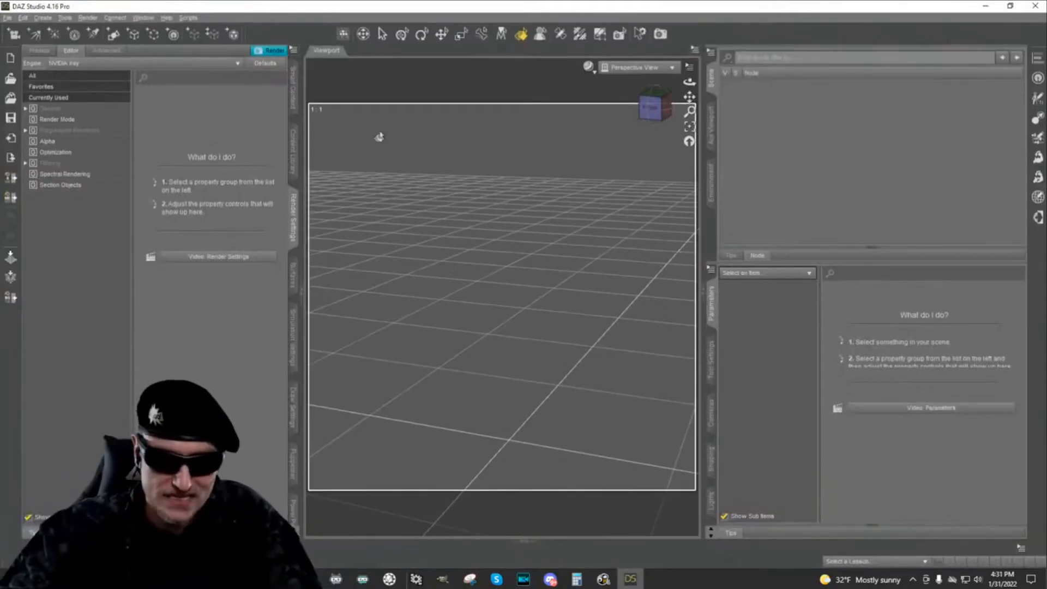
{"action": "left_click", "coordinate": [293, 153]}
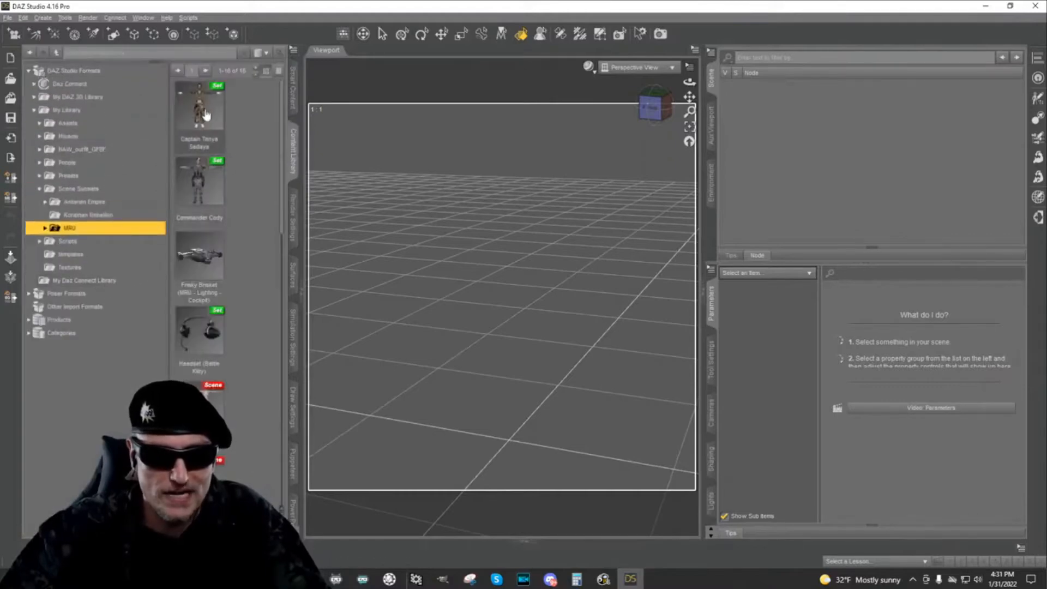
{"action": "double_click", "coordinate": [205, 113]}
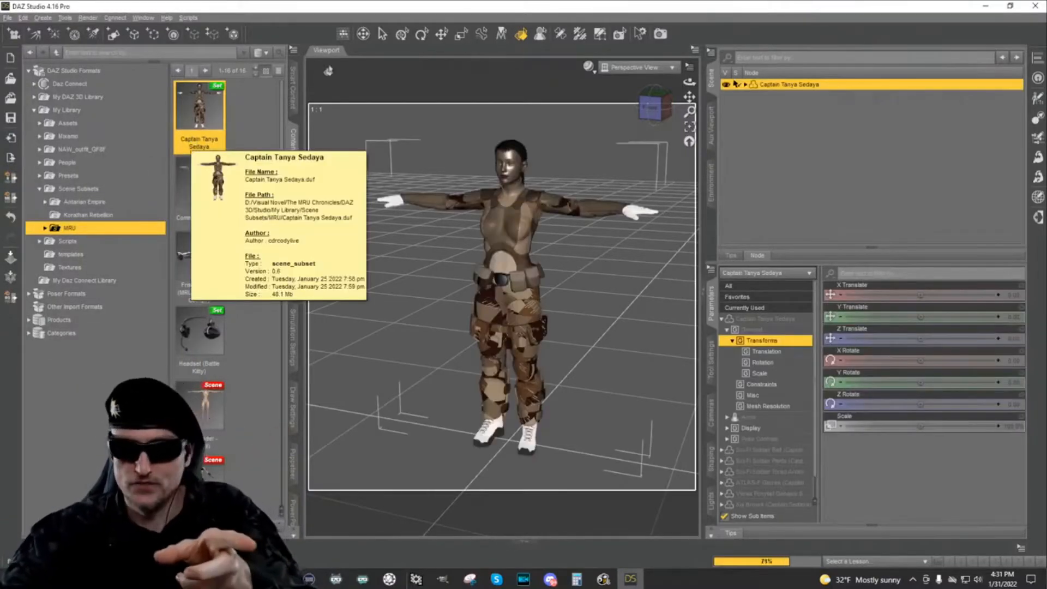
Step: Show the figure from the front and preview it in the viewport with the NVIDIA Iray draw style
{"action": "left_click", "coordinate": [651, 108]}
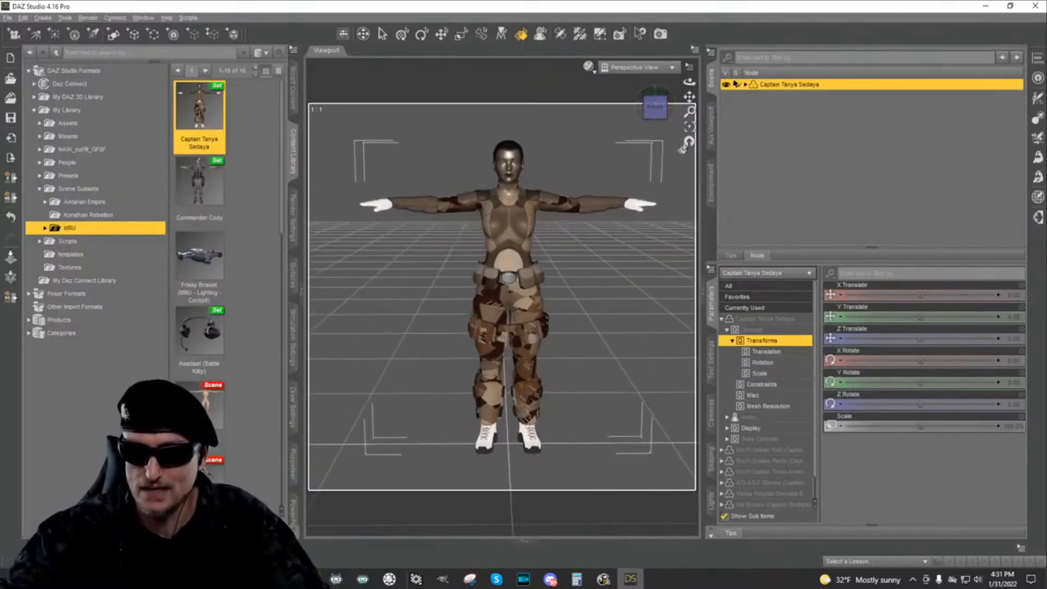
{"action": "left_click", "coordinate": [588, 66]}
{"action": "left_click", "coordinate": [607, 202]}
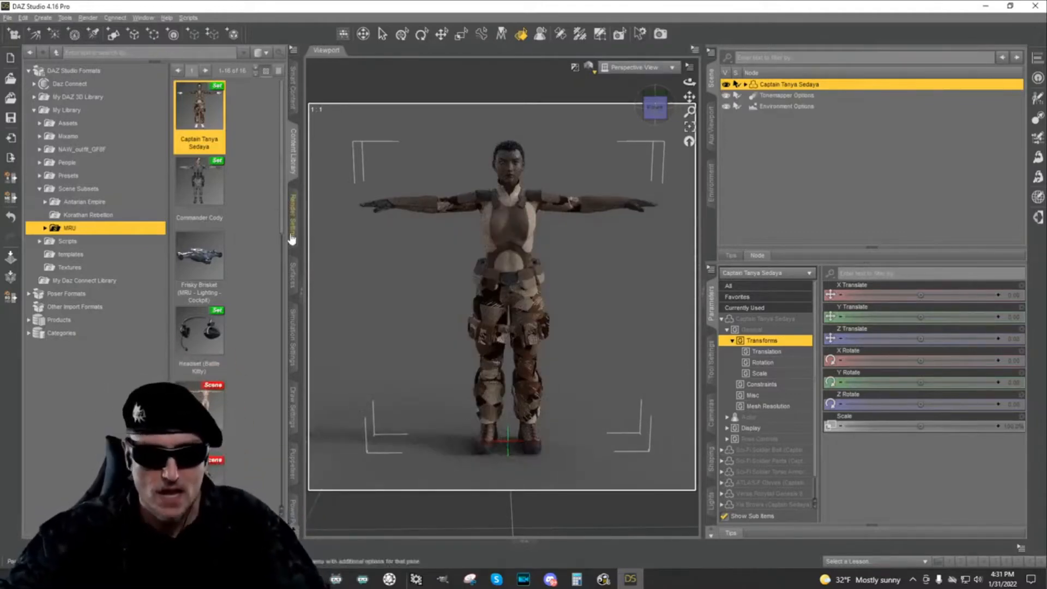
Step: Set the Dome Rotation in the render environment settings to about 98 to light the figure's front
{"action": "left_click", "coordinate": [293, 218]}
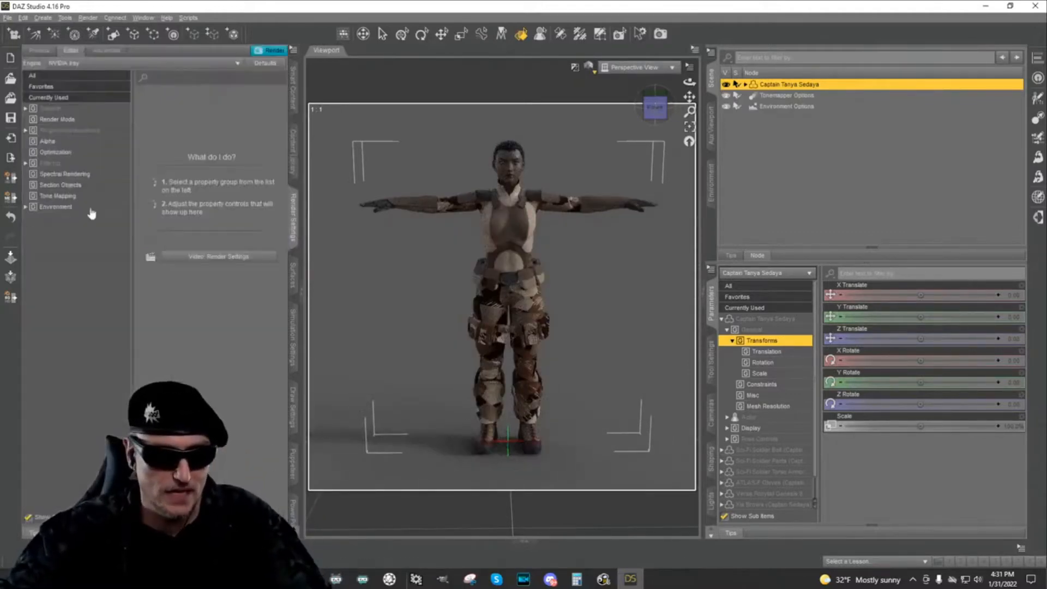
{"action": "left_click", "coordinate": [91, 210]}
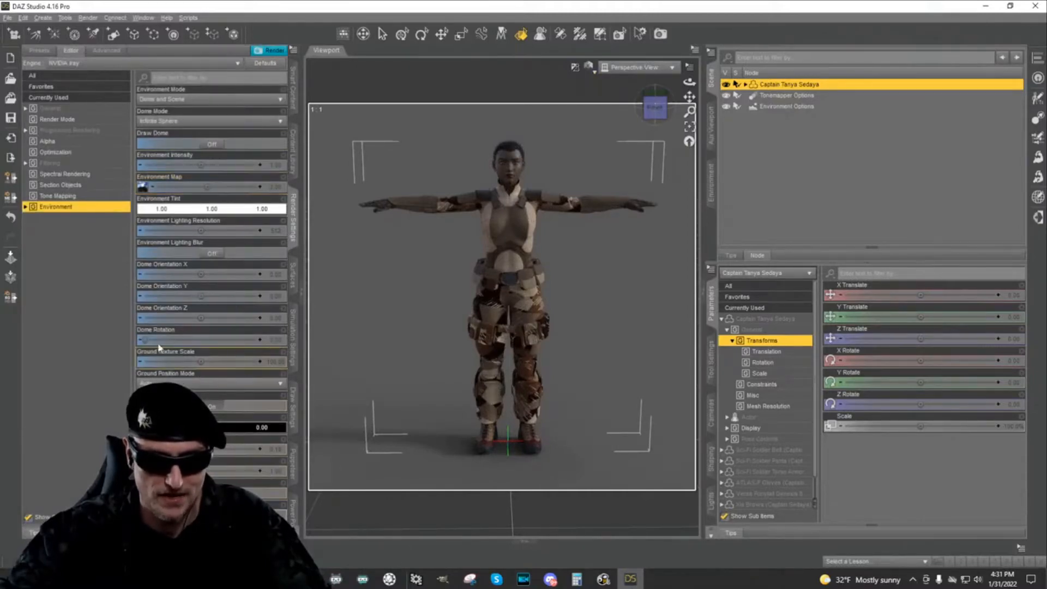
{"action": "left_click_drag", "start_coordinate": [147, 339], "coordinate": [175, 345]}
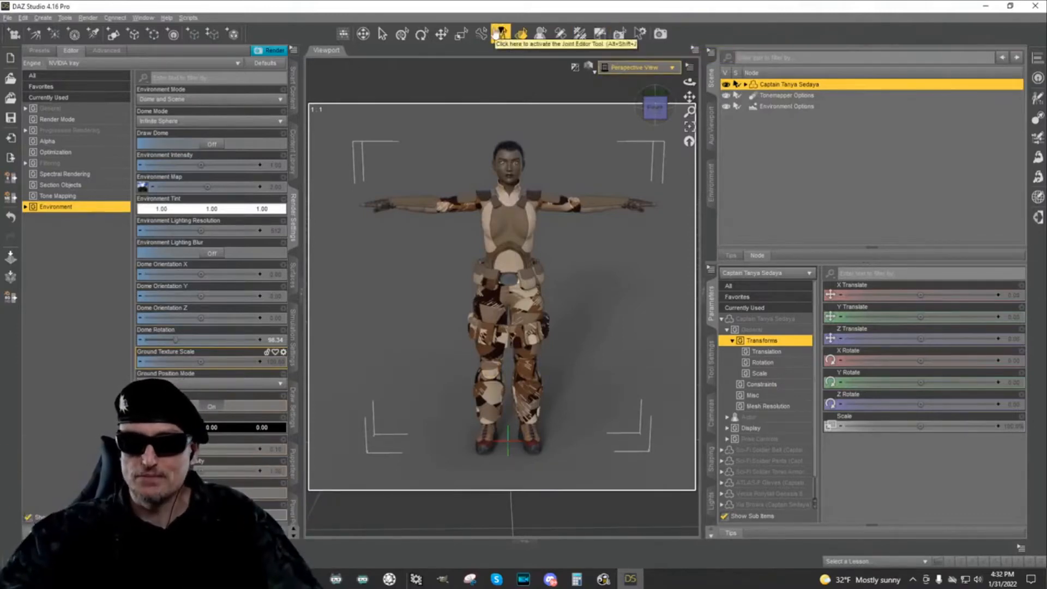
Step: Set the viewport draw style to Texture Shaded
{"action": "left_click", "coordinate": [589, 66]}
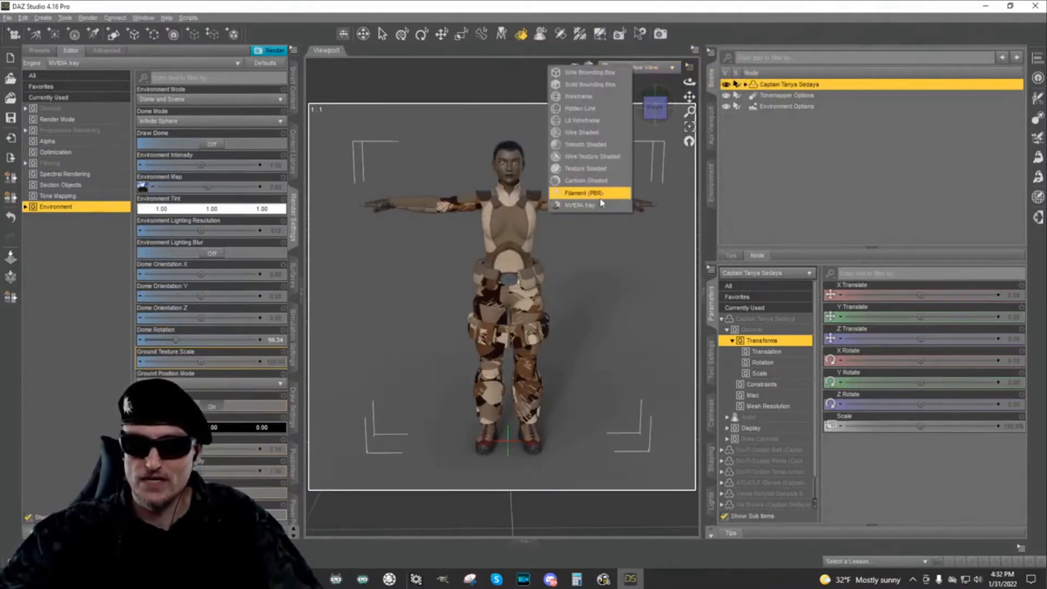
{"action": "left_click", "coordinate": [620, 170]}
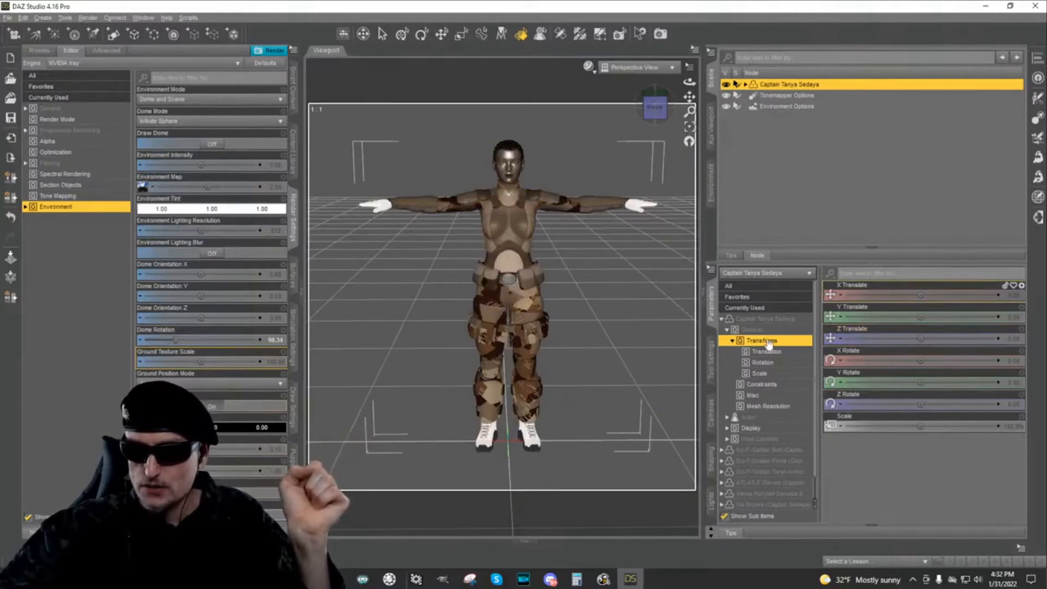
Step: Set the G3F Full Body pose control of Captain Tanya Sedaya to 0
{"action": "scroll", "coordinate": [740, 437], "scroll_direction": "down", "scroll_amount": 1}
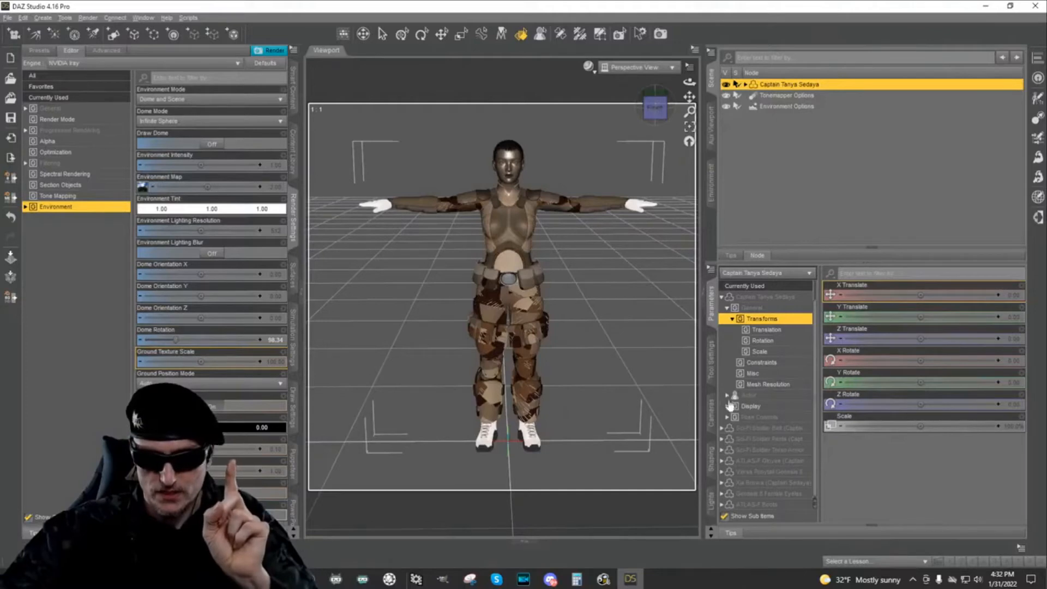
{"action": "left_click", "coordinate": [728, 418]}
{"action": "scroll", "coordinate": [766, 425], "scroll_direction": "down", "scroll_amount": 1}
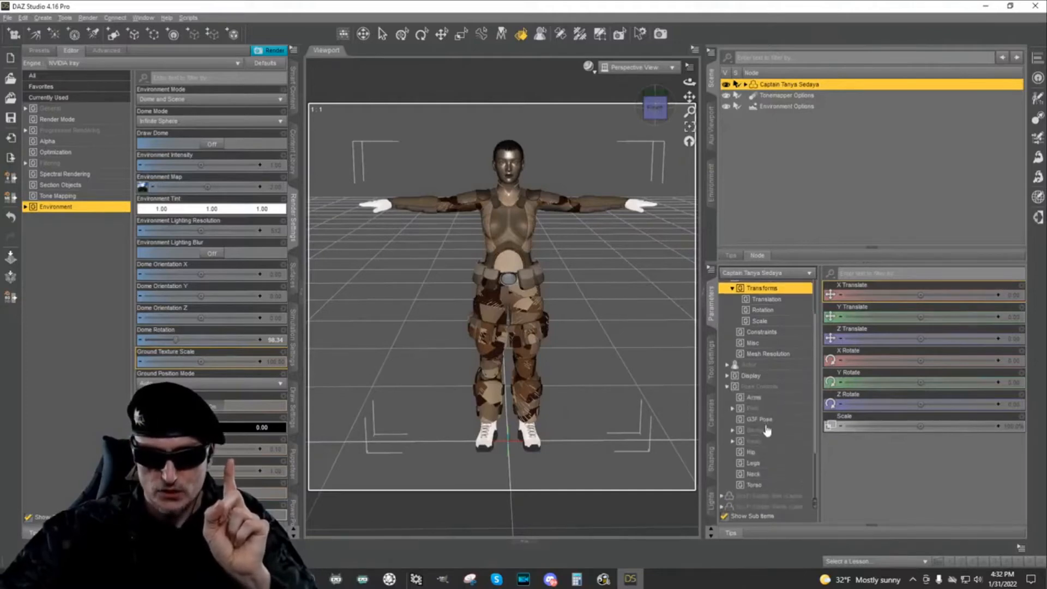
{"action": "left_click", "coordinate": [763, 419]}
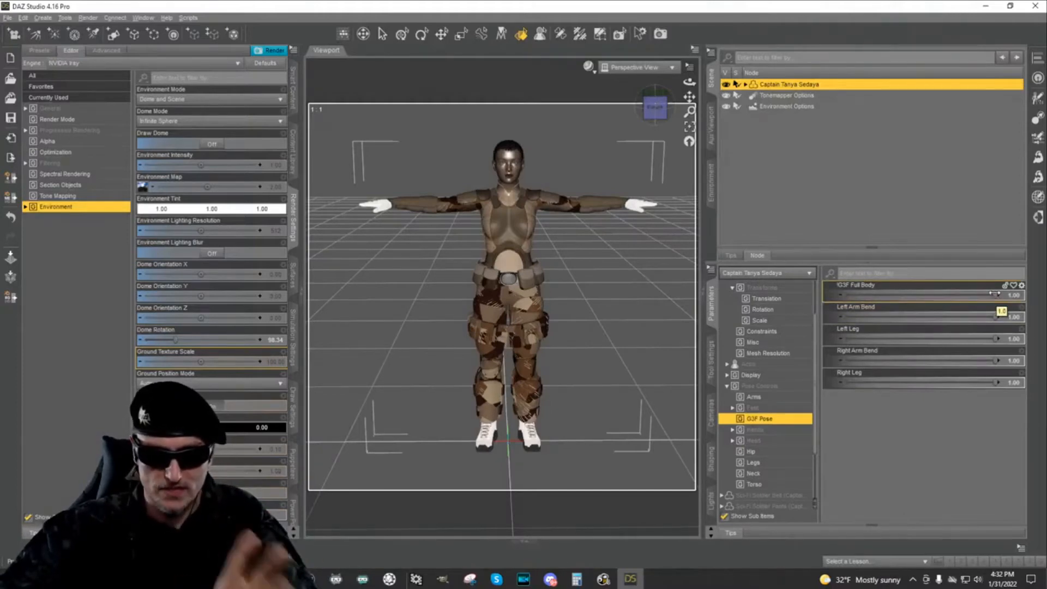
{"action": "left_click_drag", "start_coordinate": [994, 294], "coordinate": [818, 300]}
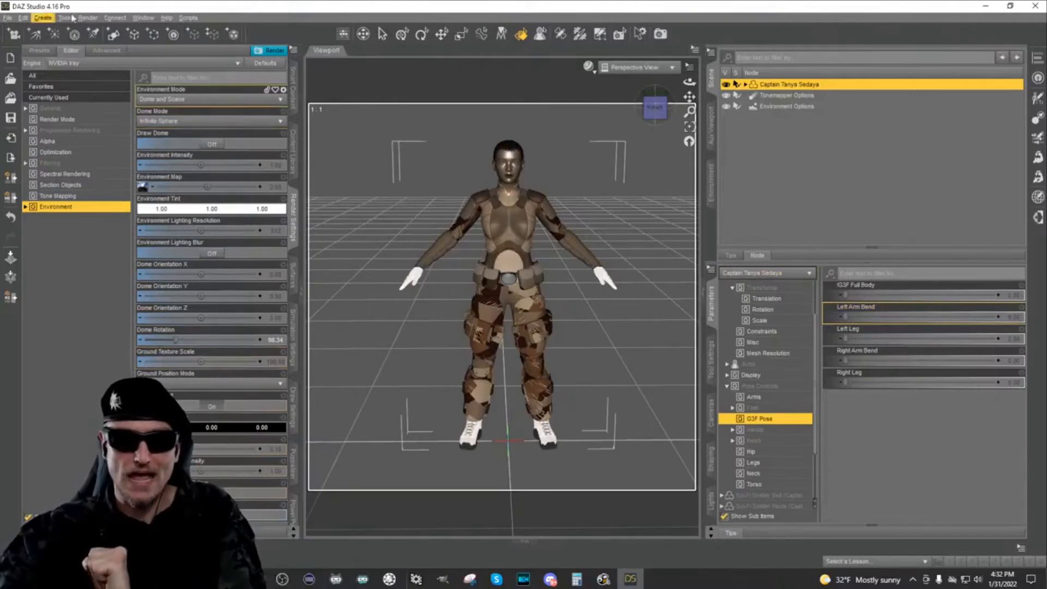
Step: Export the character through the Daz To Blender bridge script as a Genesis figure at SubDivision Level 0
{"action": "left_click", "coordinate": [188, 17]}
{"action": "mouse_move", "coordinate": [198, 30]}
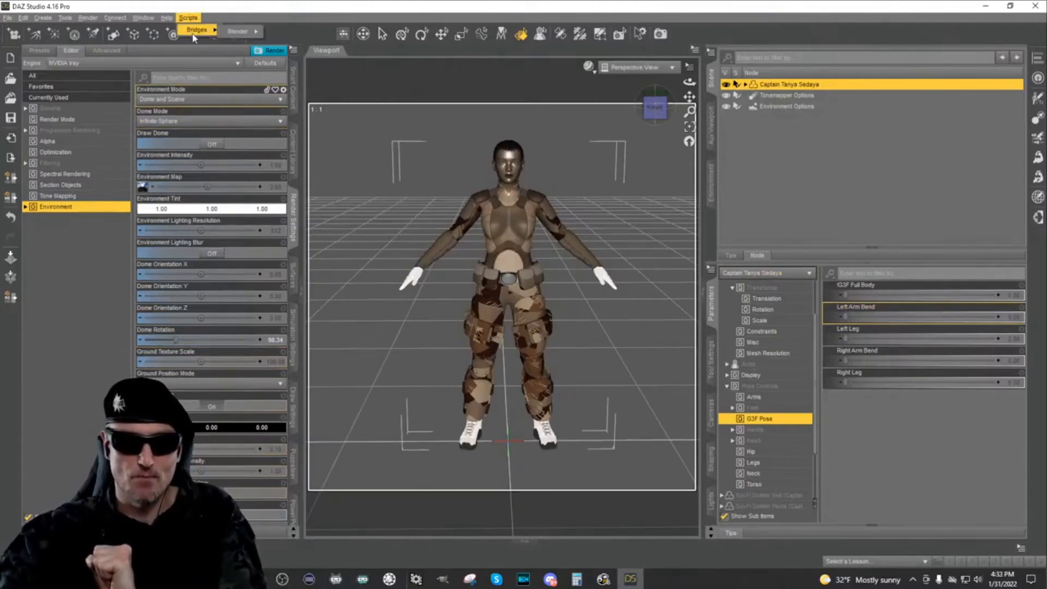
{"action": "mouse_move", "coordinate": [238, 31]}
{"action": "left_click", "coordinate": [302, 33]}
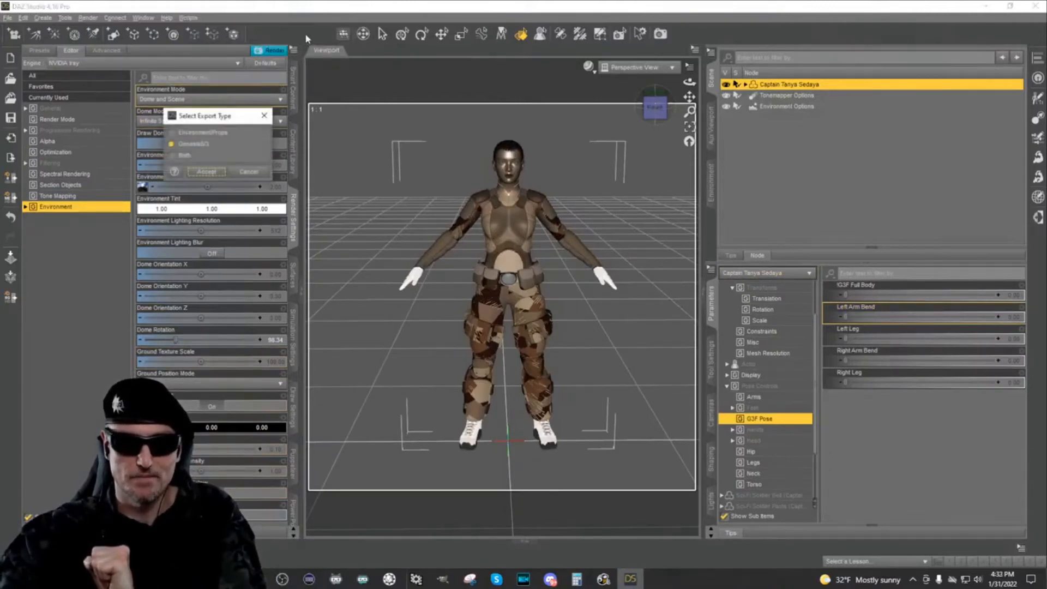
{"action": "left_click", "coordinate": [212, 174]}
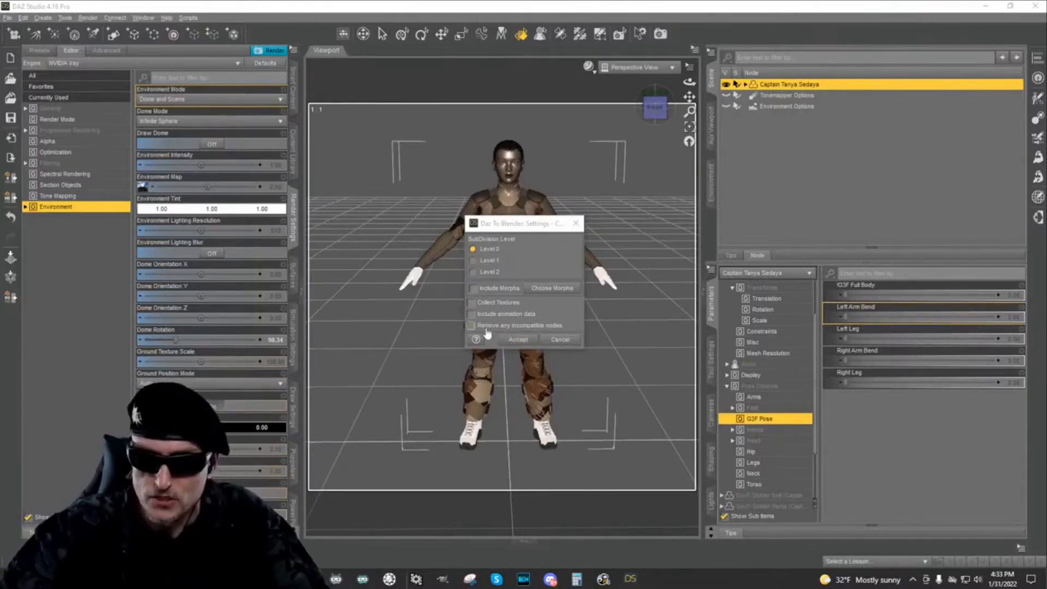
{"action": "left_click", "coordinate": [517, 339]}
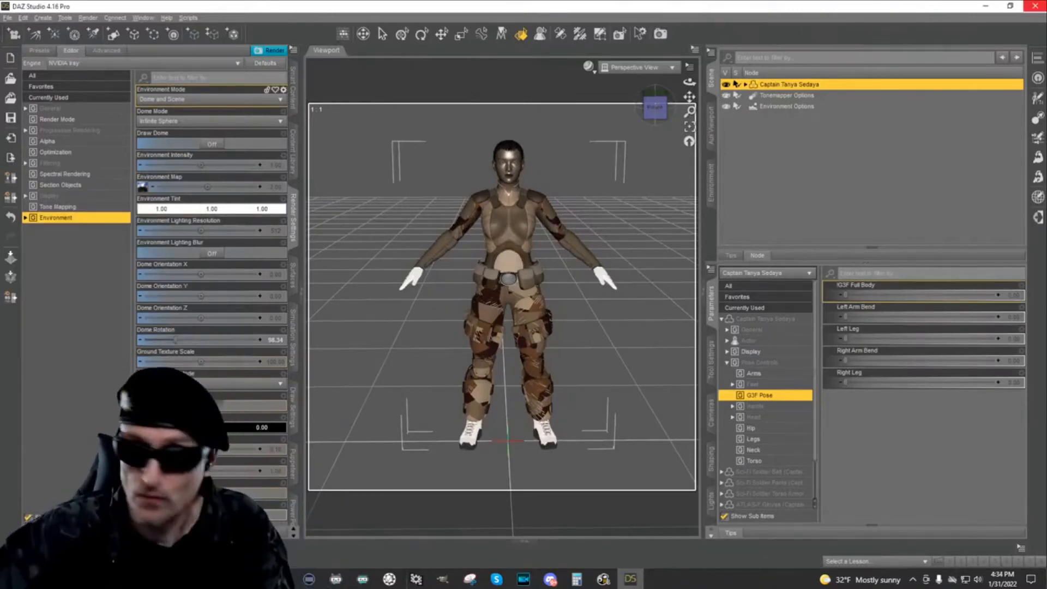
Step: Switch to Blender and delete the default camera, cube and light from the new scene
{"action": "left_click", "coordinate": [985, 9]}
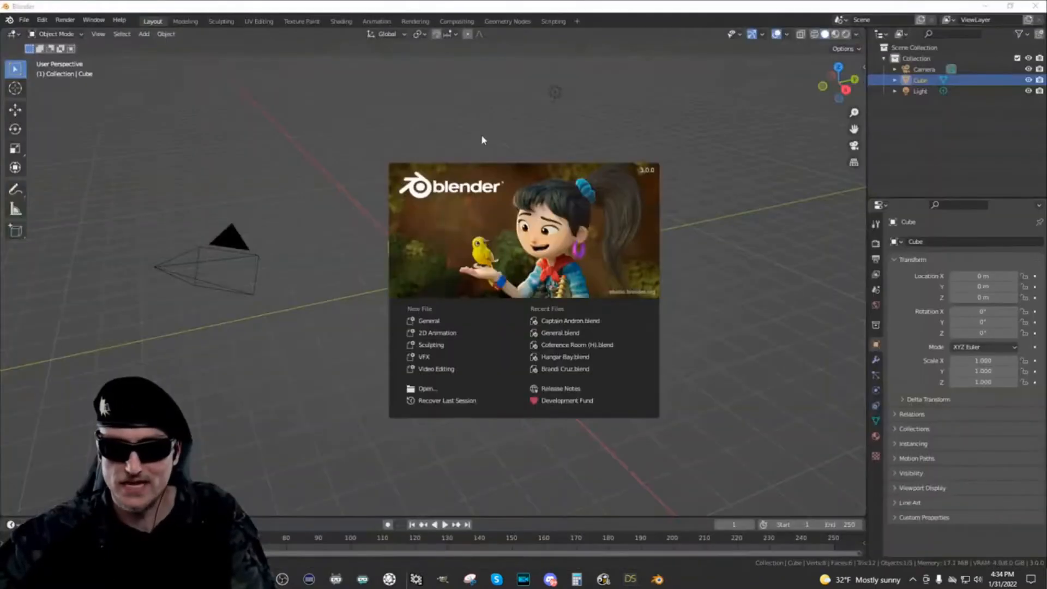
{"action": "left_click", "coordinate": [327, 128]}
{"action": "left_click_drag", "start_coordinate": [123, 53], "coordinate": [706, 449]}
{"action": "key", "text": "Delete"}
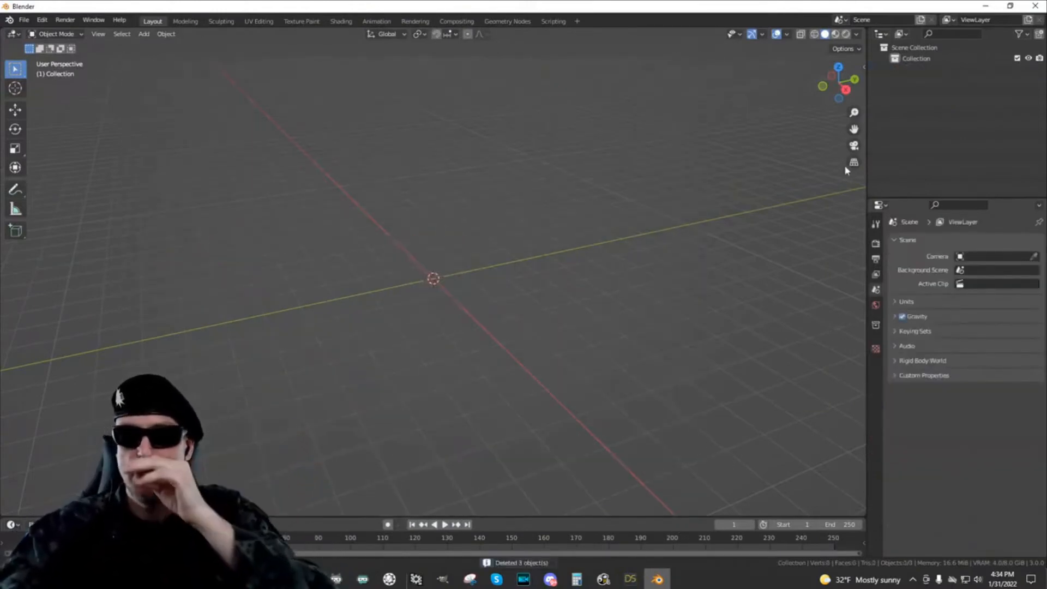
Step: Import the exported character as a new Genesis figure with the Daz To Blender add-on
{"action": "left_click", "coordinate": [864, 68]}
{"action": "left_click", "coordinate": [860, 123]}
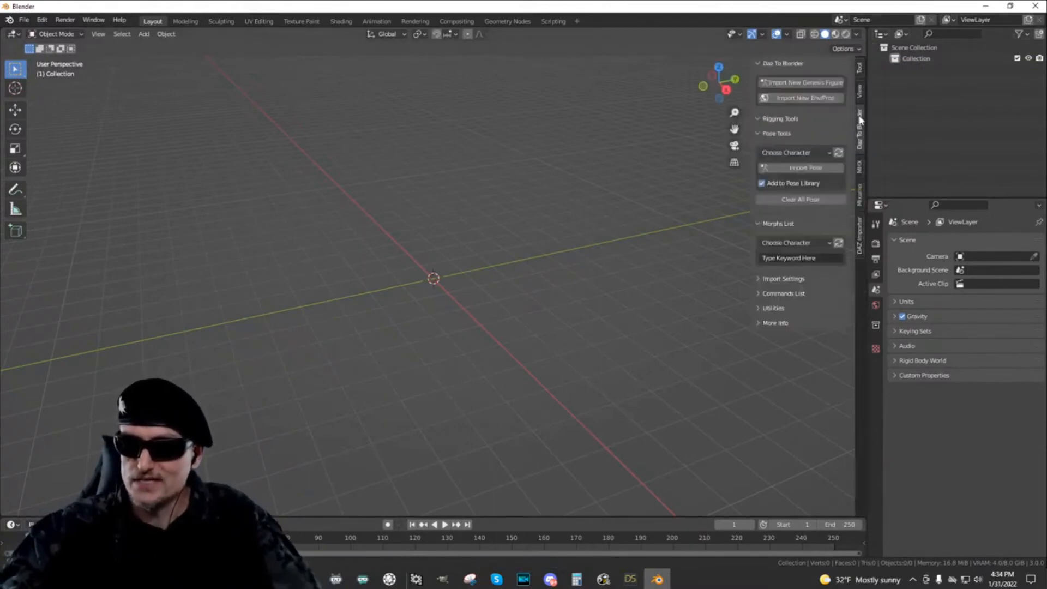
{"action": "left_click", "coordinate": [818, 83]}
{"action": "left_click", "coordinate": [818, 82]}
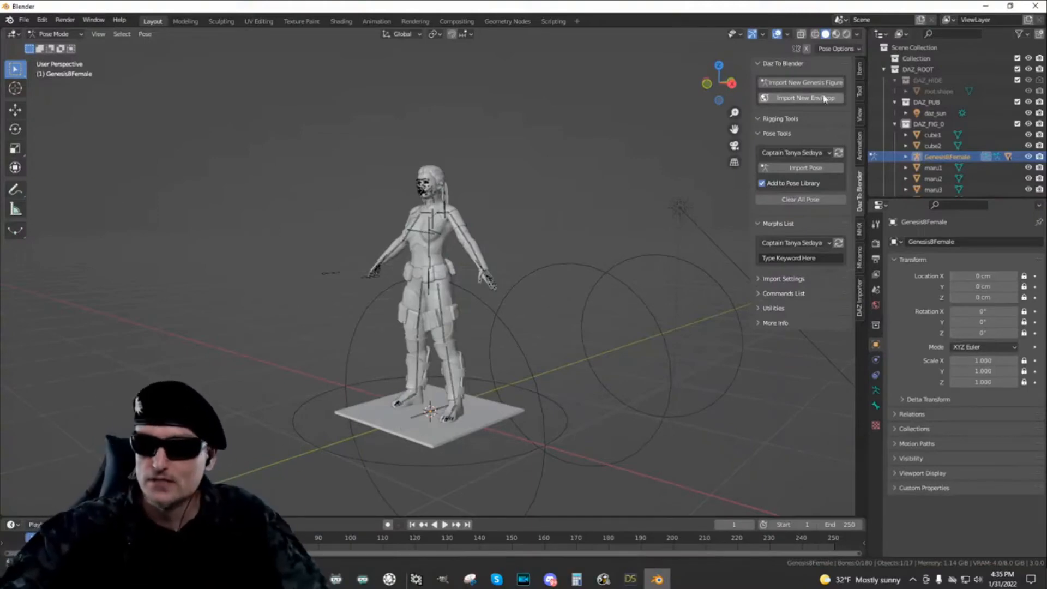
Step: Delete the cube1 and cube2 floor objects from the DAZ_FIG_0 collection
{"action": "left_click", "coordinate": [976, 134]}
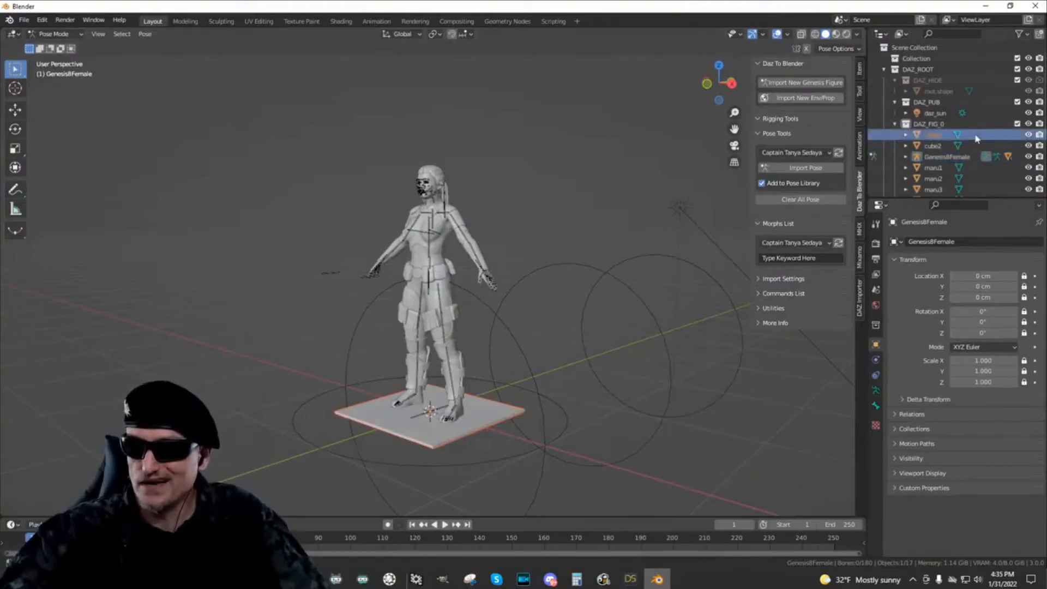
{"action": "left_click", "coordinate": [974, 145], "text": "ctrl"}
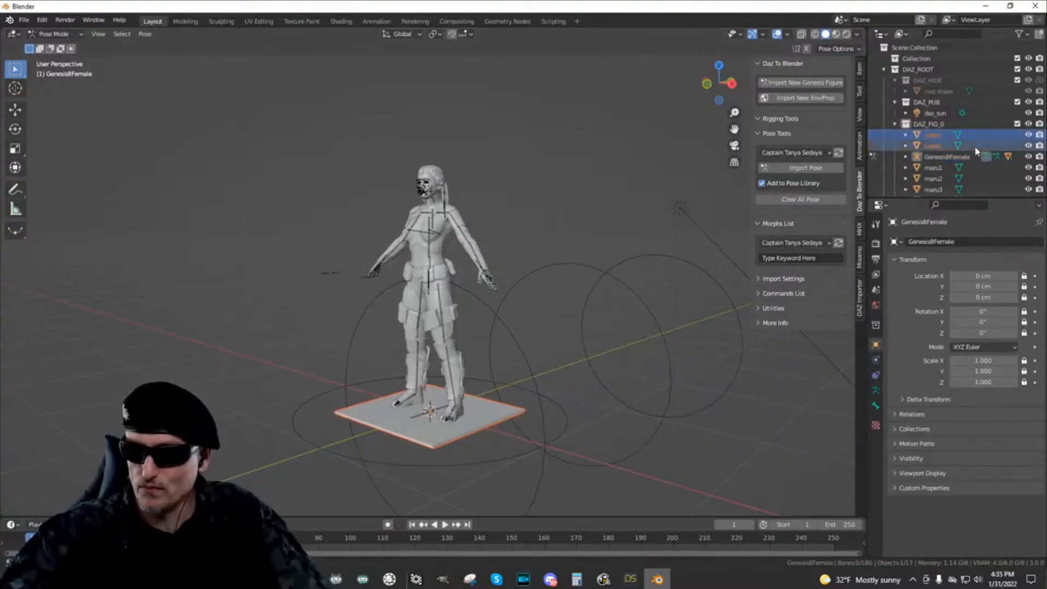
{"action": "key", "text": "Delete"}
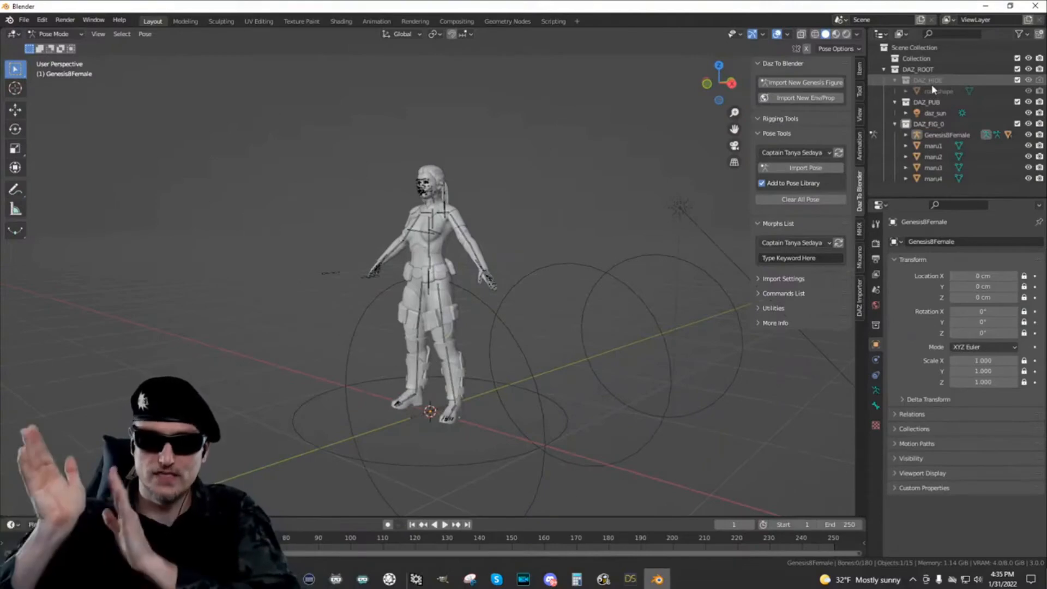
Step: Move the circle objects maru1 to maru4 from DAZ_FIG_0 into the DAZ_HIDE collection
{"action": "left_click", "coordinate": [944, 146]}
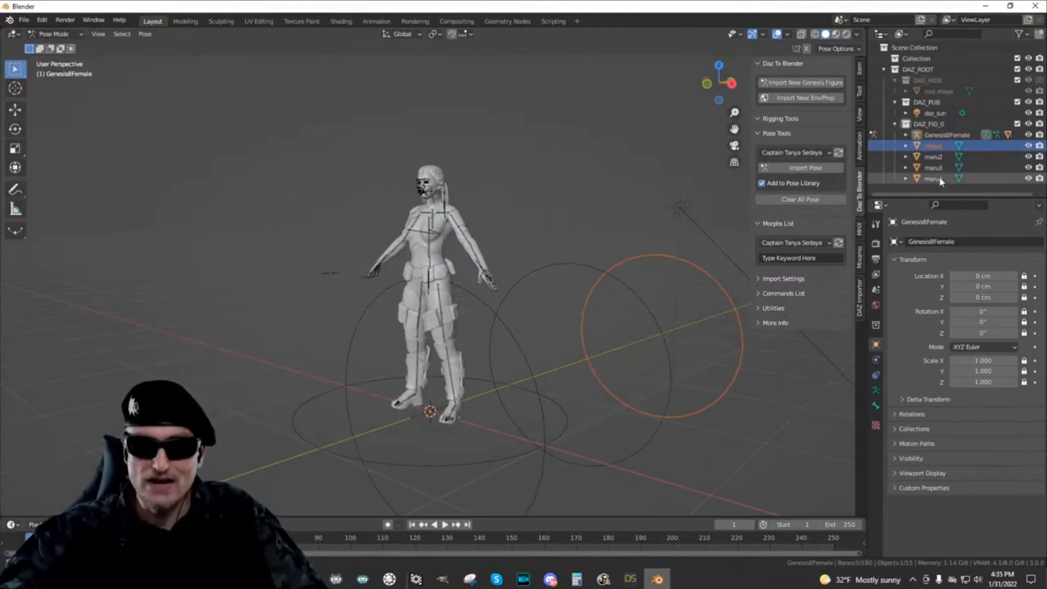
{"action": "left_click", "coordinate": [939, 178], "text": "shift"}
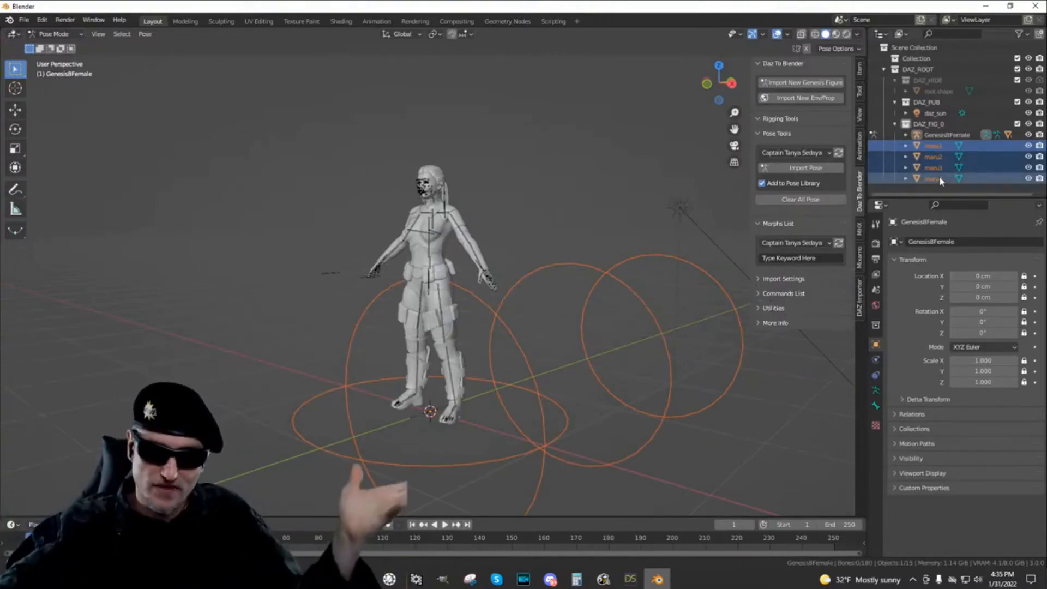
{"action": "left_click_drag", "start_coordinate": [939, 178], "coordinate": [934, 80]}
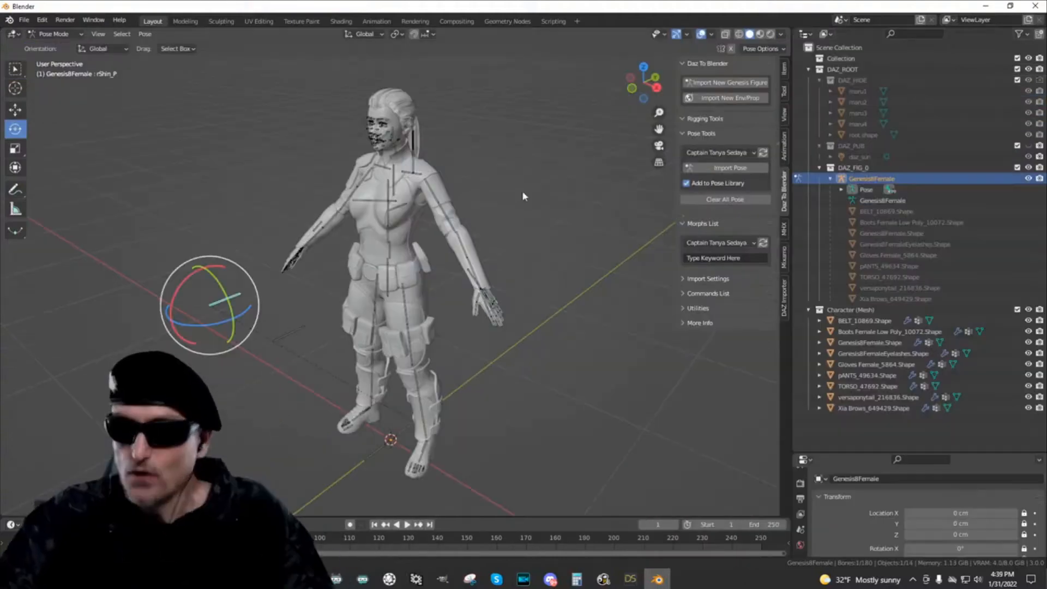
Step: Switch the Genesis8Female armature from Pose Mode to Object Mode
{"action": "scroll", "coordinate": [600, 161], "scroll_direction": "down", "scroll_amount": 3}
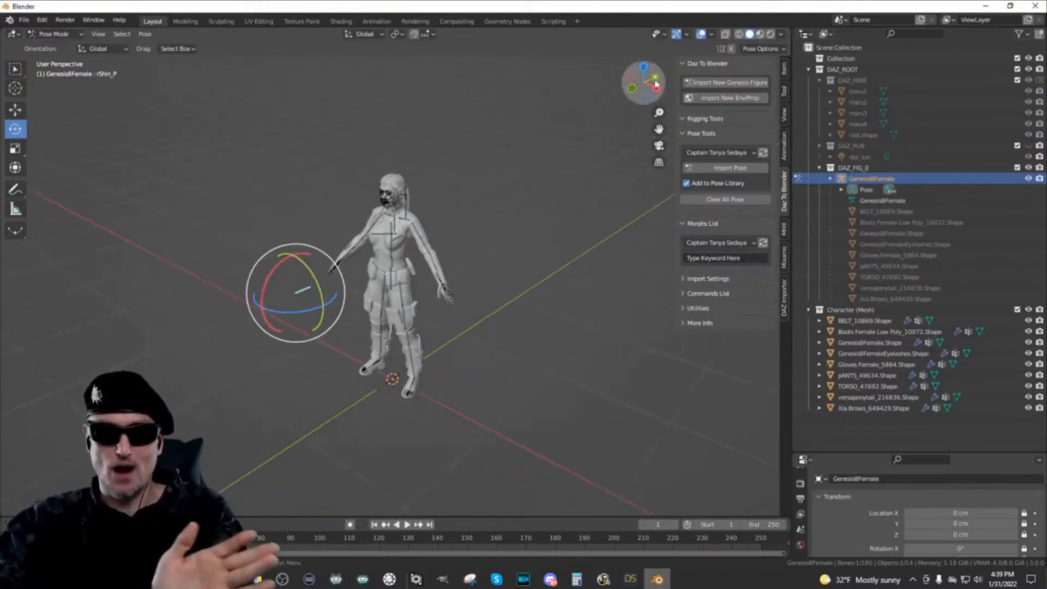
{"action": "left_click_drag", "start_coordinate": [633, 96], "coordinate": [632, 94]}
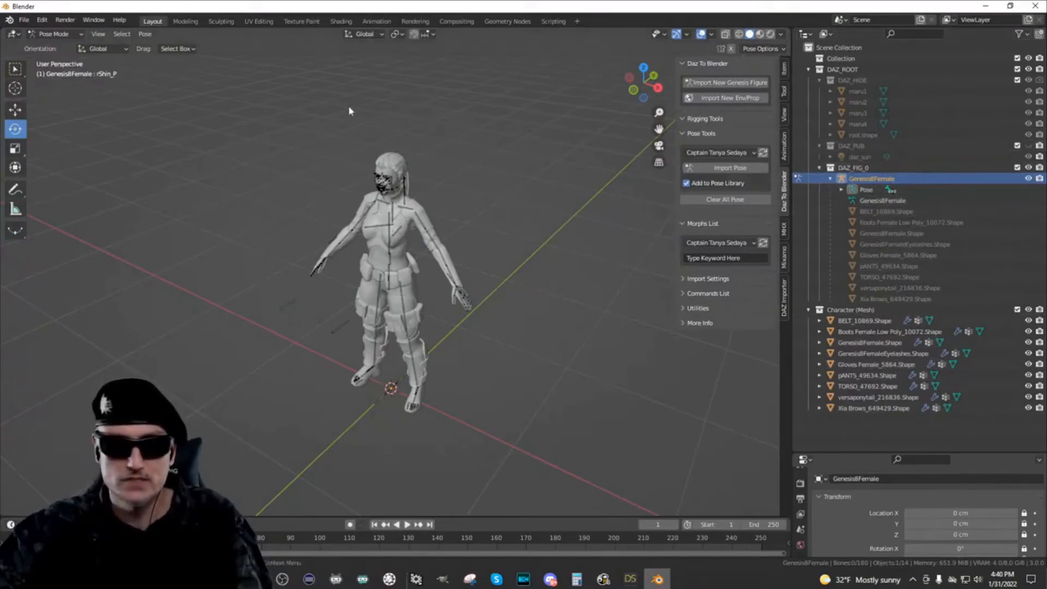
{"action": "left_click", "coordinate": [62, 35]}
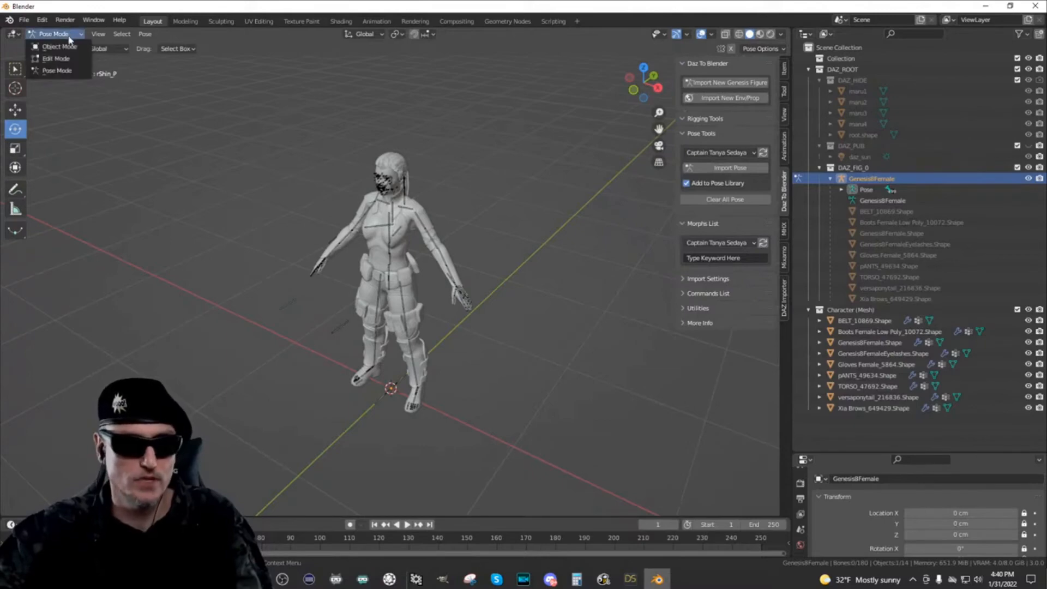
{"action": "left_click", "coordinate": [55, 33]}
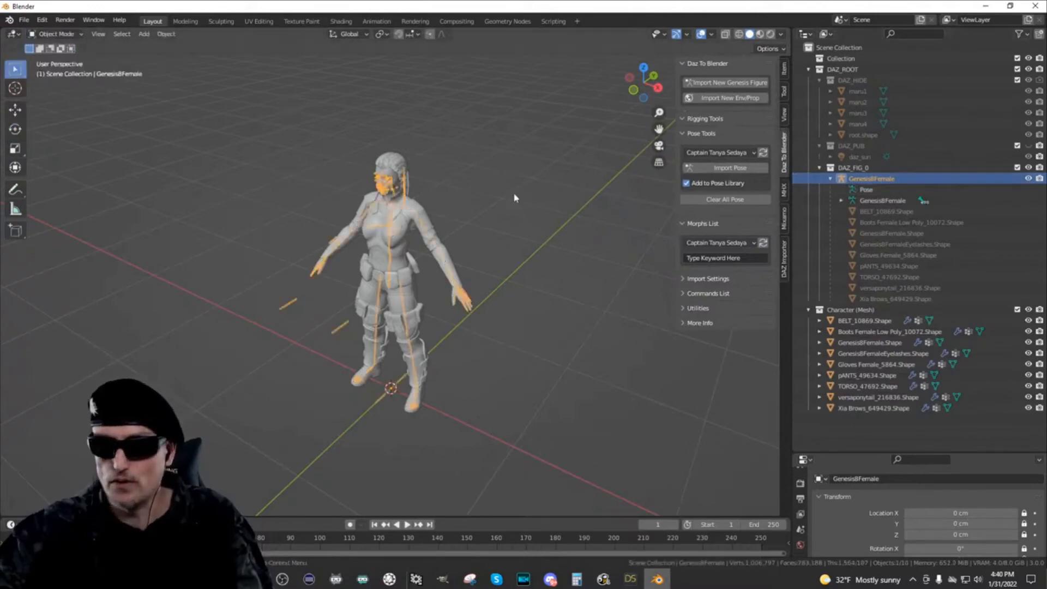
Step: Try to move, scale and rotate the Genesis8Female armature freehand in the viewport
{"action": "key", "text": "g"}
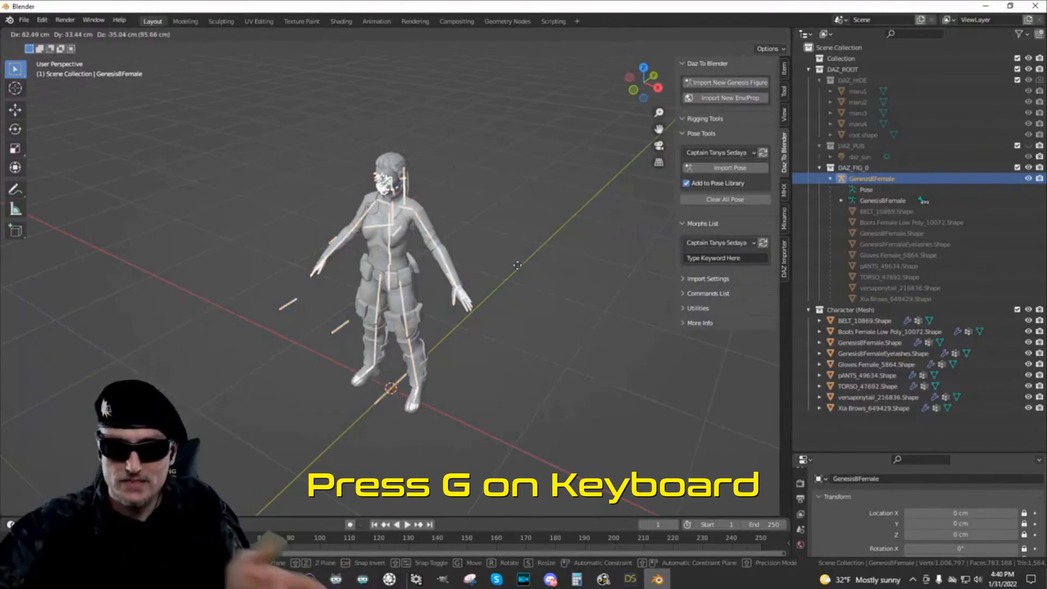
{"action": "left_click", "coordinate": [530, 261]}
{"action": "scroll", "coordinate": [538, 259], "scroll_direction": "down", "scroll_amount": 2}
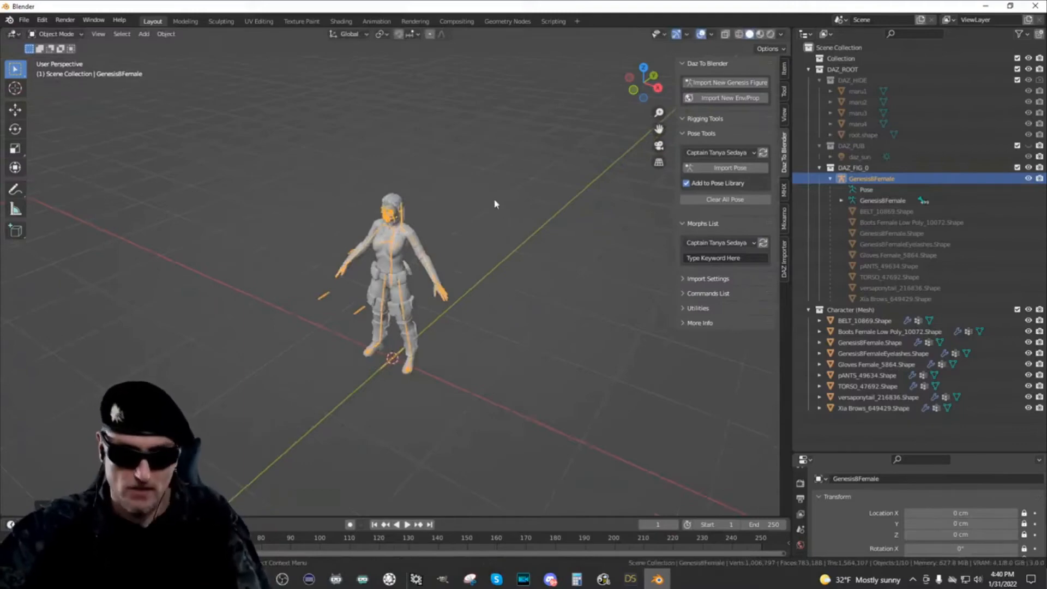
{"action": "key", "text": "s"}
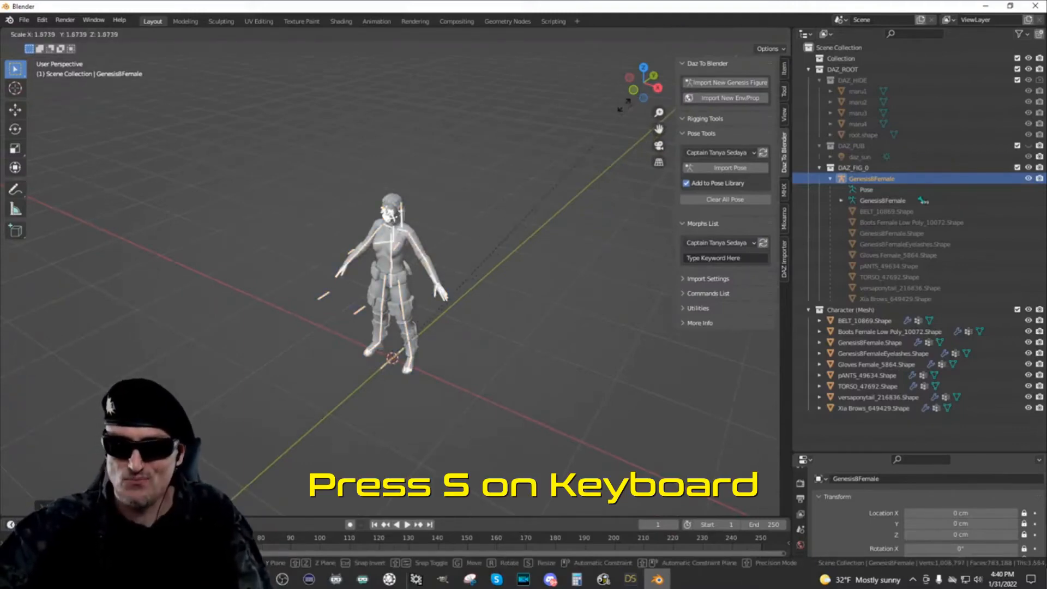
{"action": "left_click", "coordinate": [505, 174]}
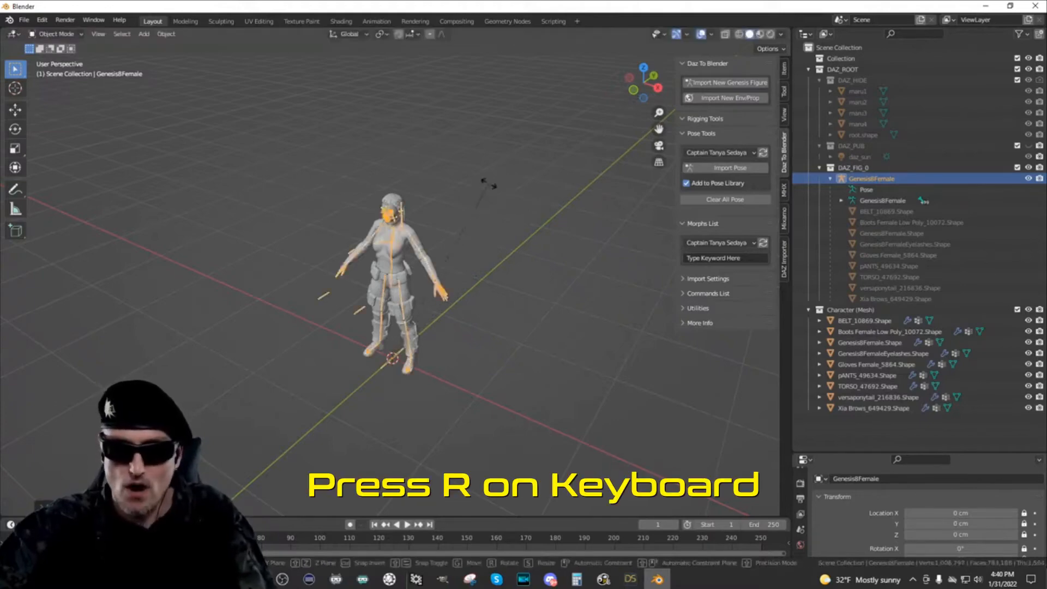
{"action": "key", "text": "r"}
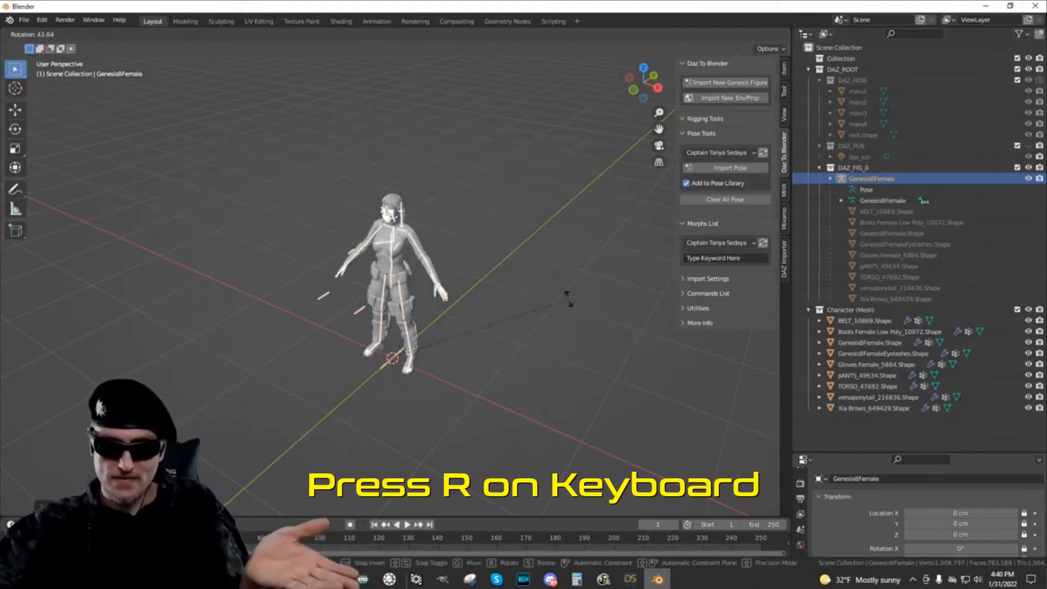
{"action": "left_click", "coordinate": [568, 299]}
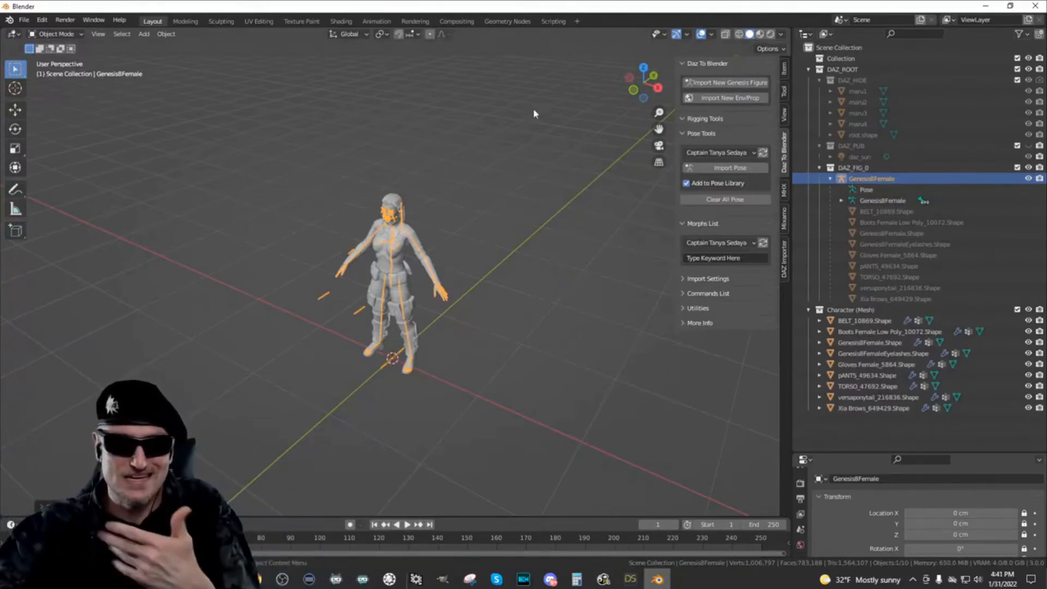
Step: Shift the armature to about -54 cm in its X location value and reset the location to 0 cm
{"action": "left_click", "coordinate": [785, 68]}
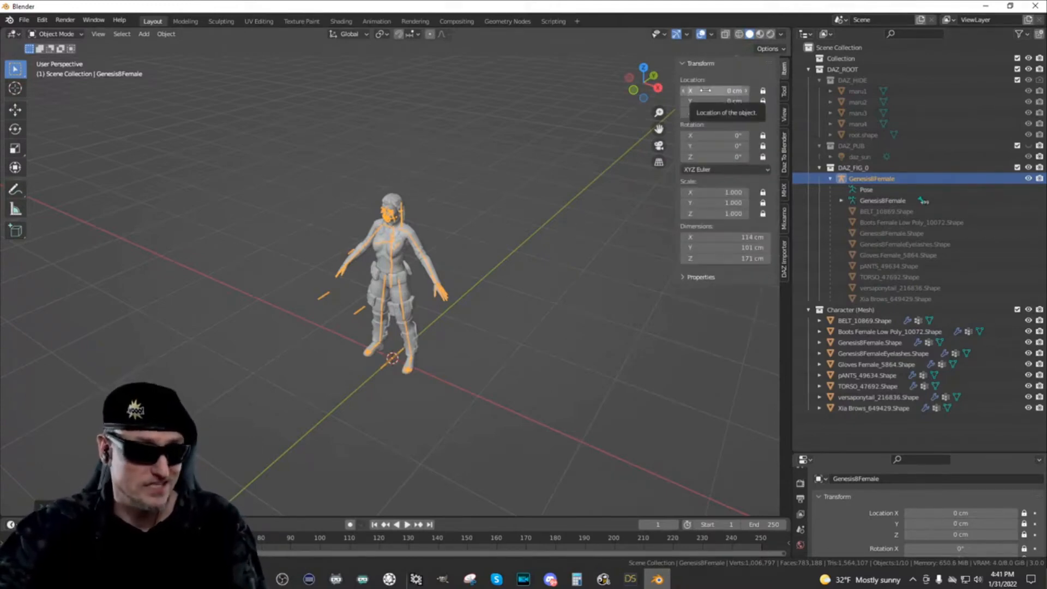
{"action": "mouse_move", "coordinate": [705, 91]}
{"action": "left_mouse_down"}
{"action": "mouse_move", "coordinate": [761, 91]}
{"action": "mouse_move", "coordinate": [707, 91]}
{"action": "left_mouse_up"}
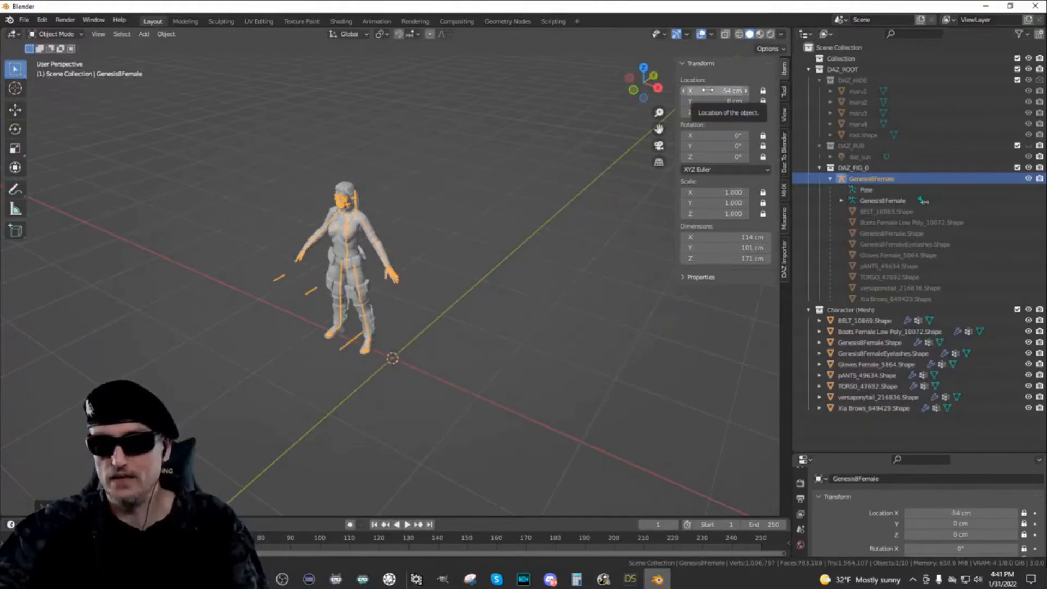
{"action": "key", "text": "BackSpace"}
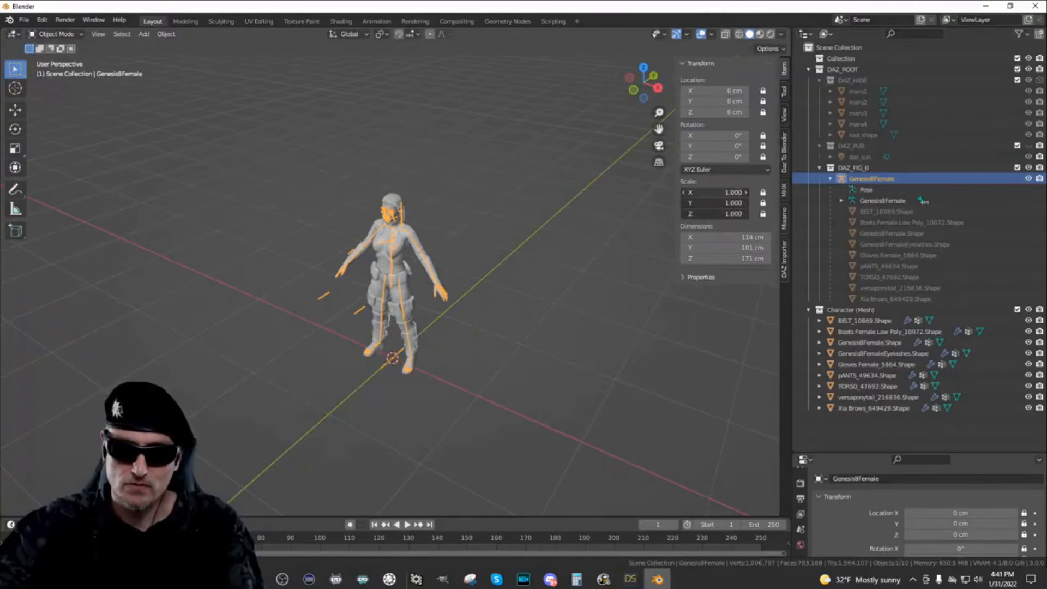
Step: Set the armature's X, Y and Z scale values all to 2.5
{"action": "left_click_drag", "start_coordinate": [709, 192], "coordinate": [708, 213]}
{"action": "key", "text": "Escape"}
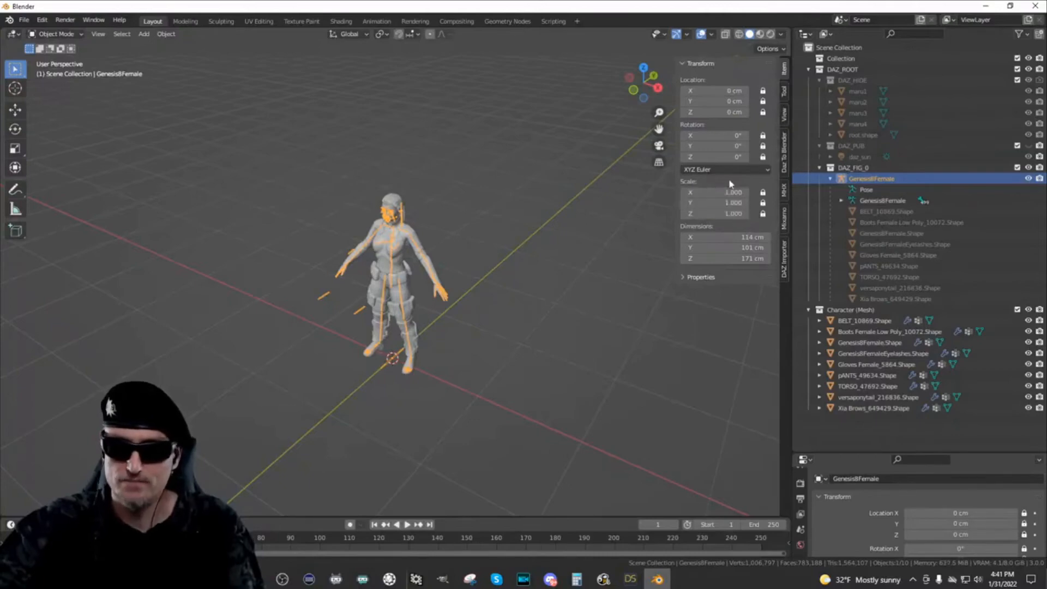
{"action": "key", "text": "ctrl+z"}
{"action": "mouse_move", "coordinate": [707, 190]}
{"action": "left_mouse_down"}
{"action": "mouse_move", "coordinate": [708, 213]}
{"action": "mouse_move", "coordinate": [708, 192]}
{"action": "left_mouse_up"}
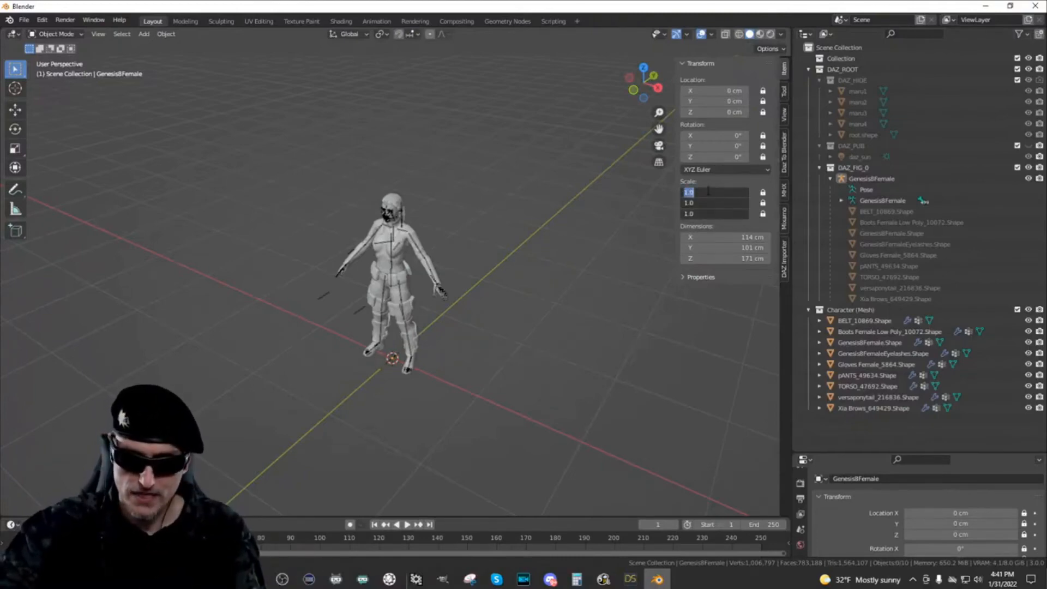
{"action": "key", "text": "Return"}
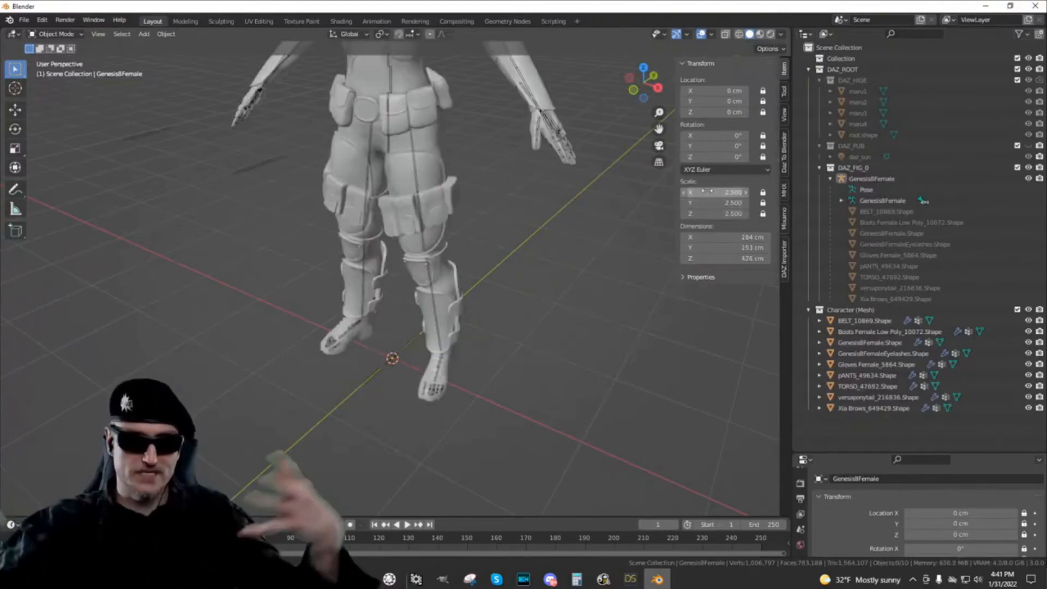
{"action": "scroll", "coordinate": [584, 165], "scroll_direction": "down", "scroll_amount": 5}
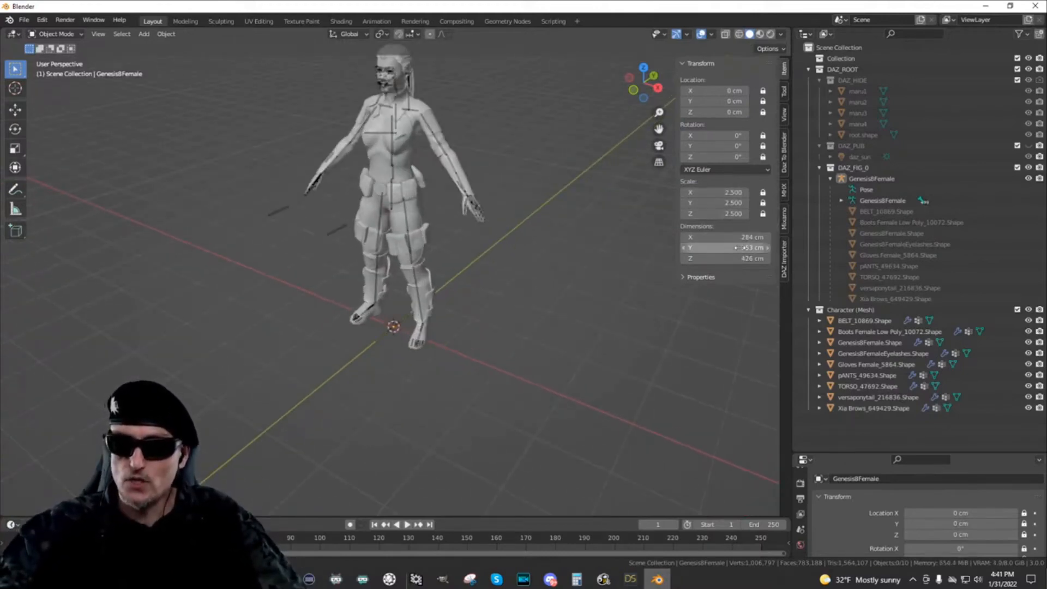
Step: Try an X rotation of about 10.8° on the Genesis8Female armature and undo it
{"action": "left_click", "coordinate": [705, 135]}
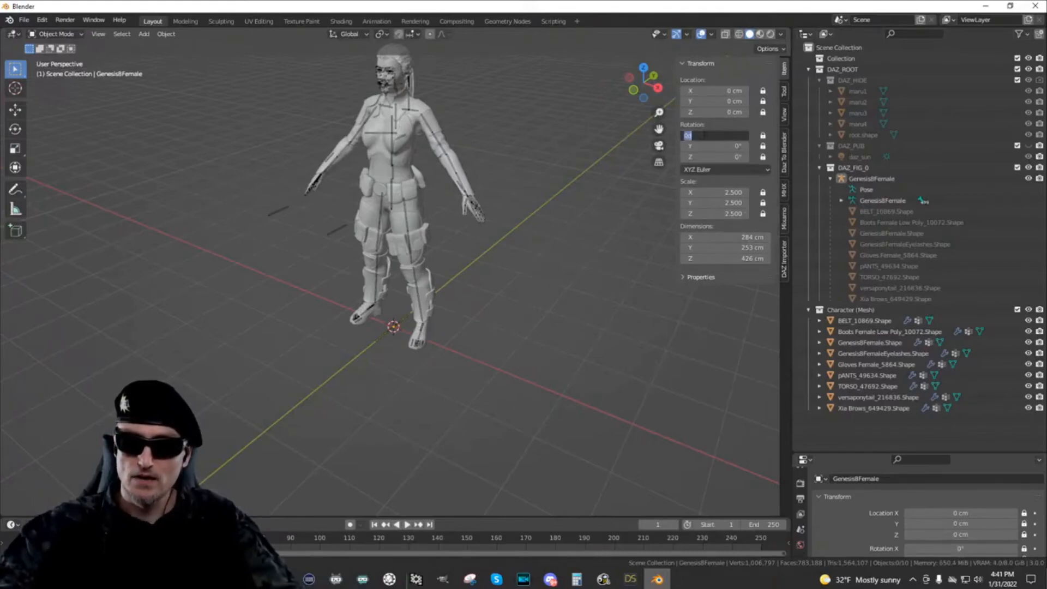
{"action": "key", "text": "Escape"}
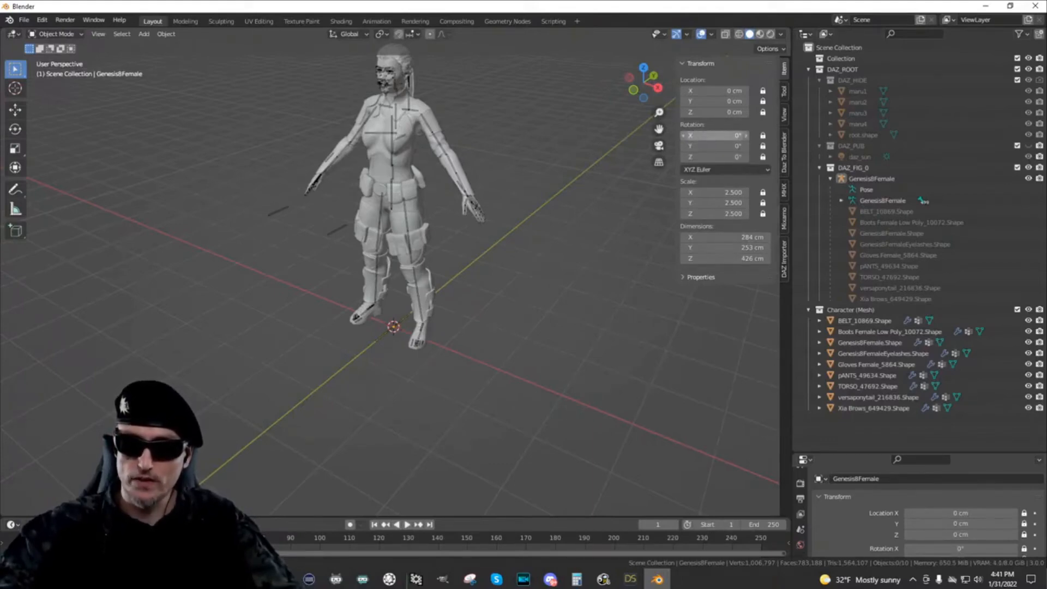
{"action": "mouse_move", "coordinate": [709, 136]}
{"action": "left_mouse_down"}
{"action": "mouse_move", "coordinate": [748, 135]}
{"action": "mouse_move", "coordinate": [712, 135]}
{"action": "left_mouse_up"}
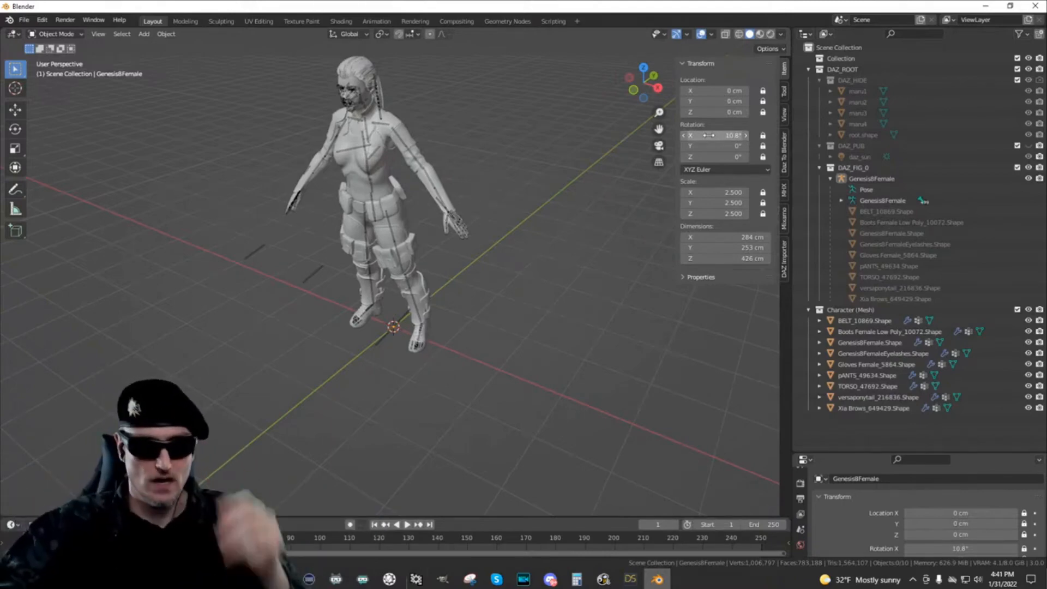
{"action": "key", "text": "ctrl+z"}
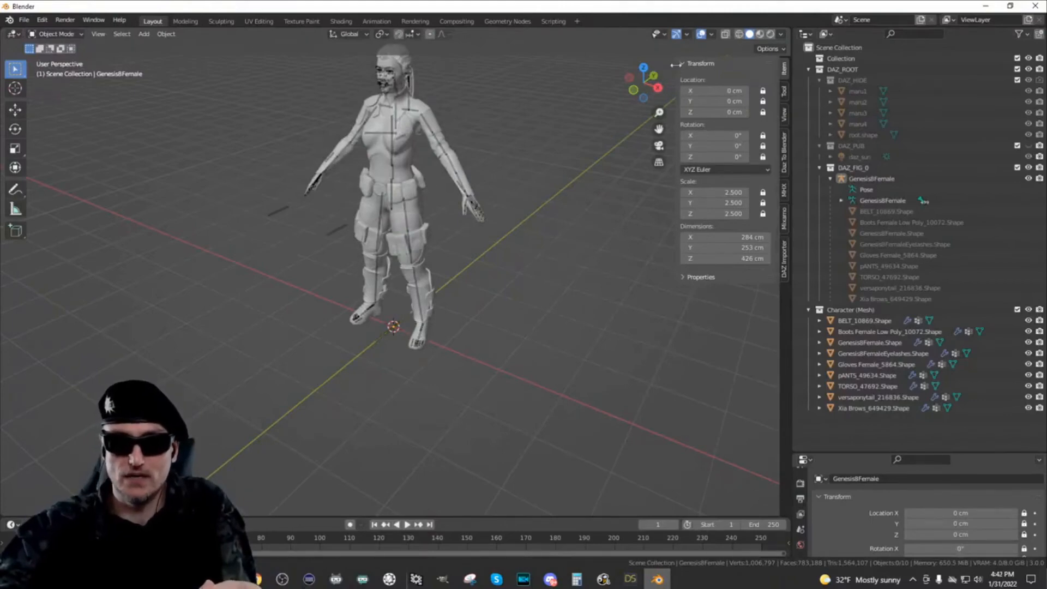
{"action": "key", "text": "n"}
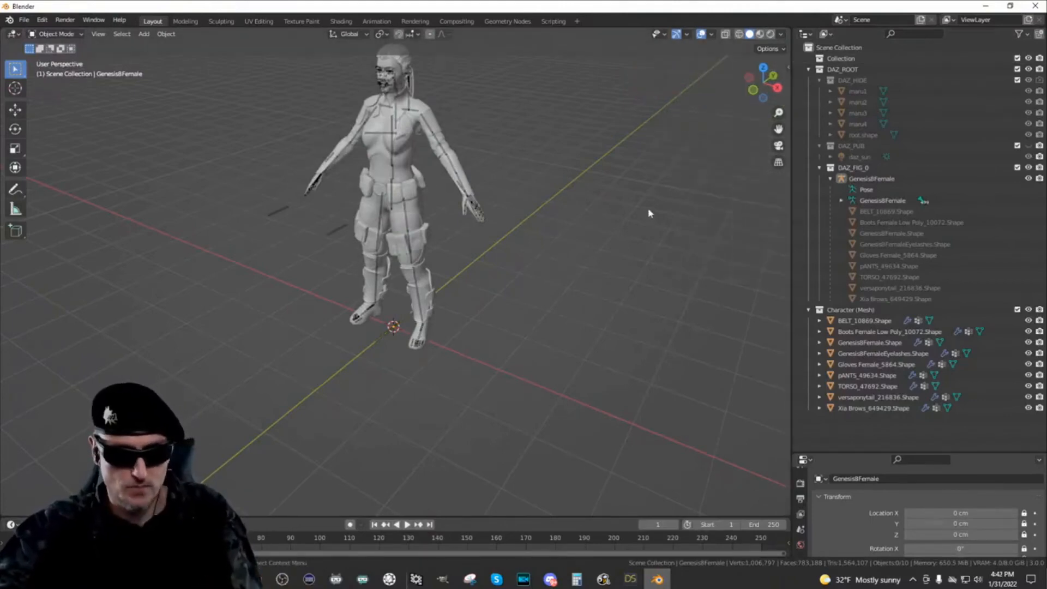
{"action": "key", "text": "n"}
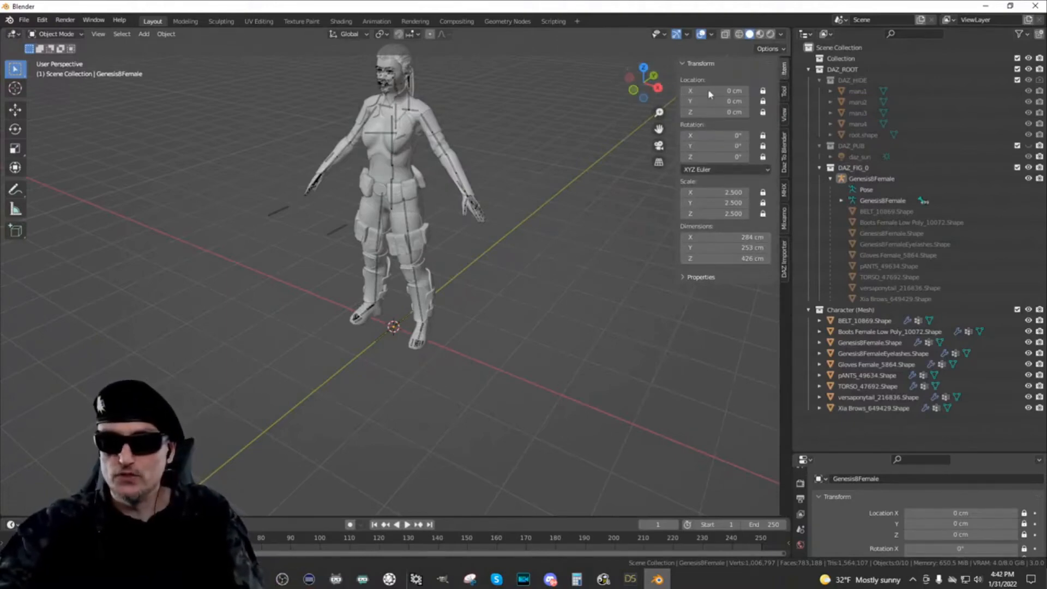
{"action": "mouse_move", "coordinate": [709, 90]}
{"action": "left_mouse_down"}
{"action": "mouse_move", "coordinate": [731, 91]}
{"action": "mouse_move", "coordinate": [703, 90]}
{"action": "left_mouse_up"}
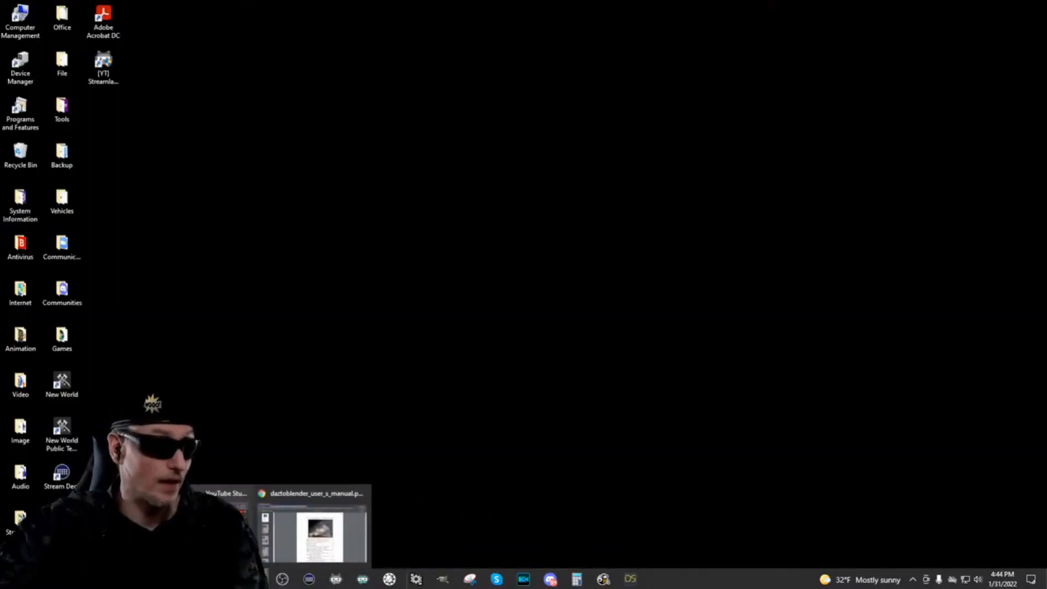
Step: Switch to DAZ Studio and open the Diffeomorphic scripts folder under My Library in the Content Library
{"action": "left_click", "coordinate": [632, 581]}
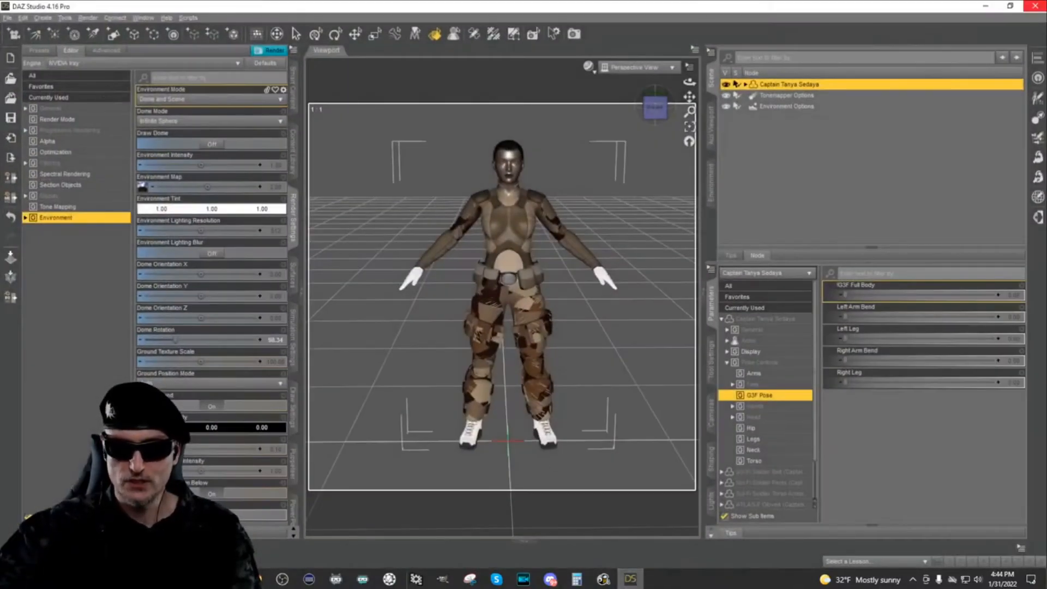
{"action": "left_click", "coordinate": [1035, 6]}
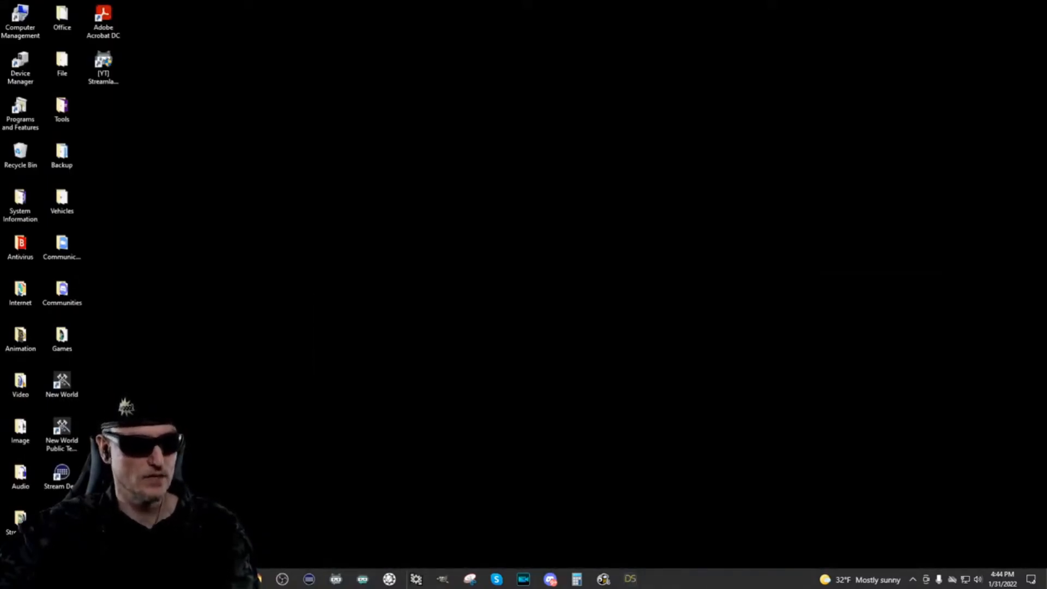
{"action": "left_click", "coordinate": [631, 579]}
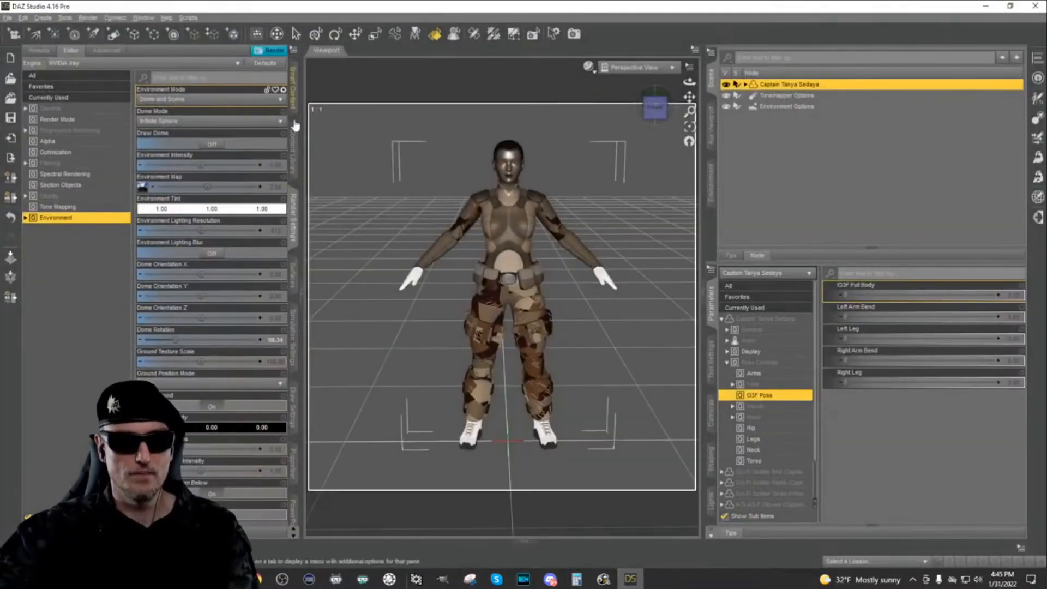
{"action": "left_click", "coordinate": [293, 156]}
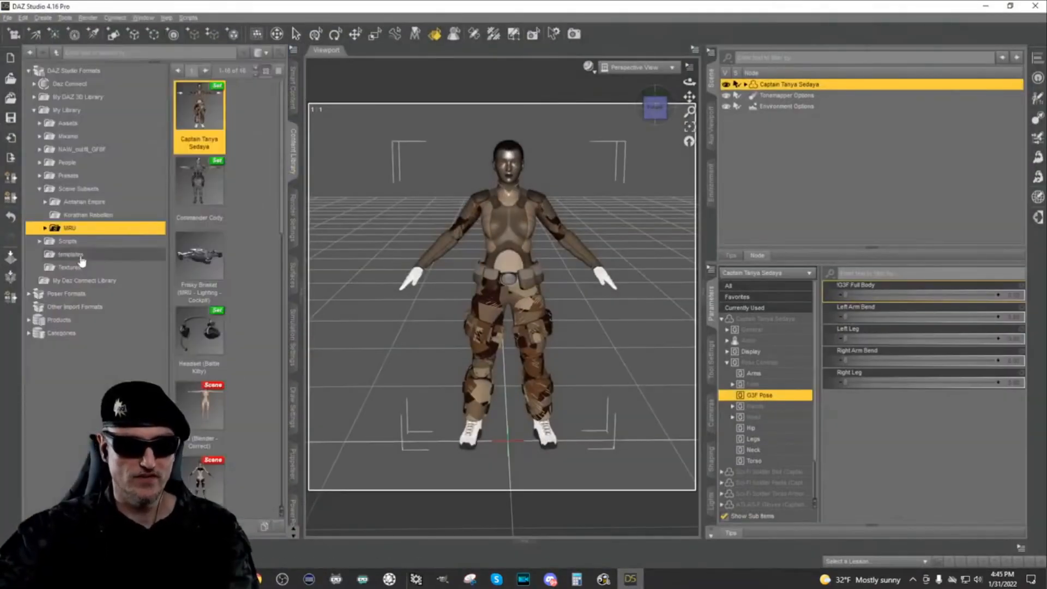
{"action": "left_click", "coordinate": [36, 230]}
{"action": "left_click", "coordinate": [40, 241]}
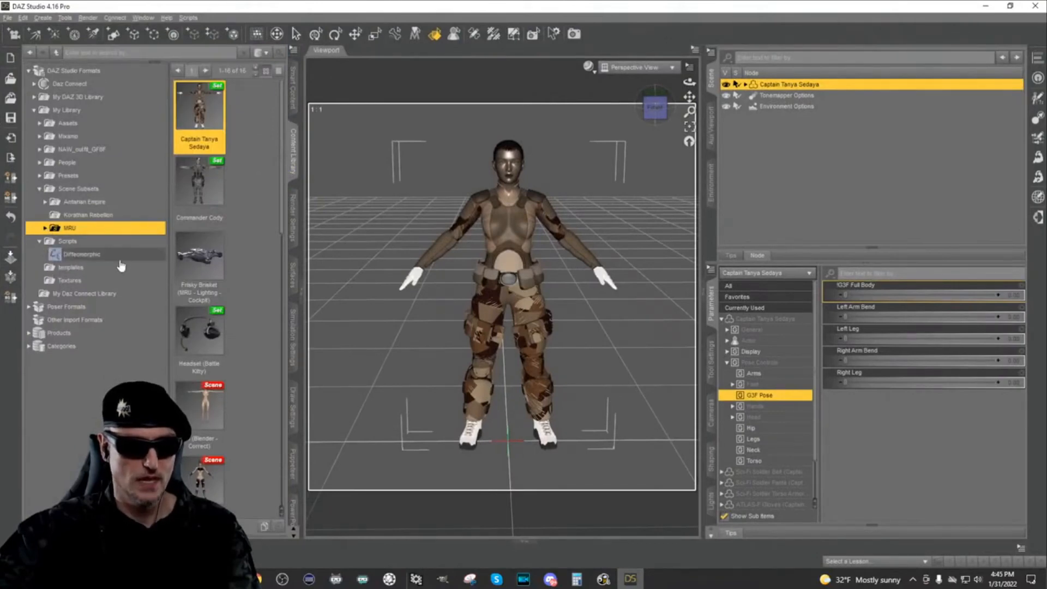
{"action": "left_click", "coordinate": [119, 255]}
Step: Start a DBZ export with the export_to_blender script, browse to My Library\Scene Subsets\MRU on drive D and cancel the save
{"action": "double_click", "coordinate": [224, 200]}
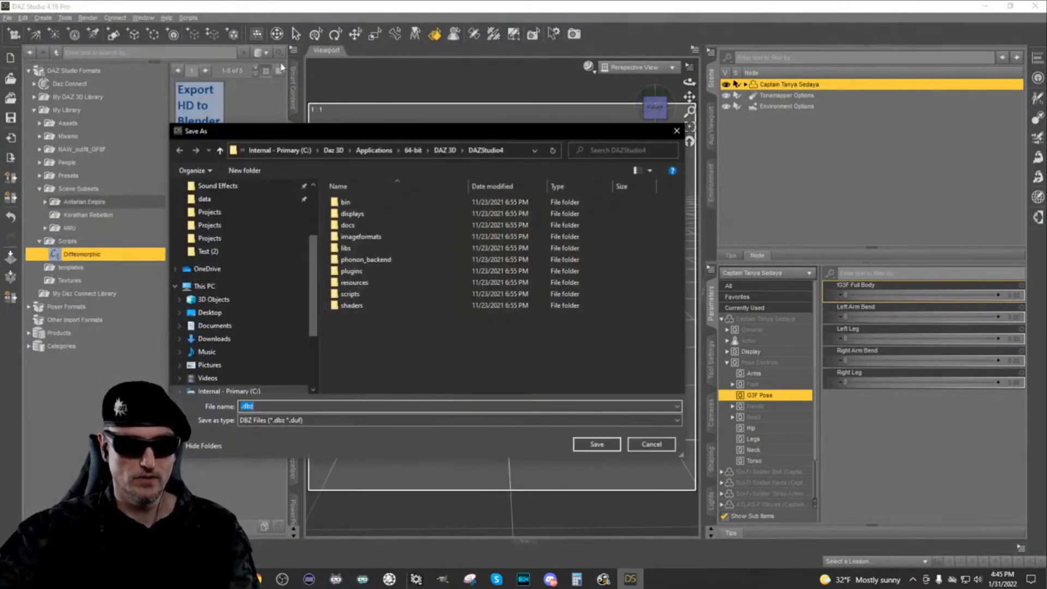
{"action": "scroll", "coordinate": [256, 344], "scroll_direction": "down", "scroll_amount": 1}
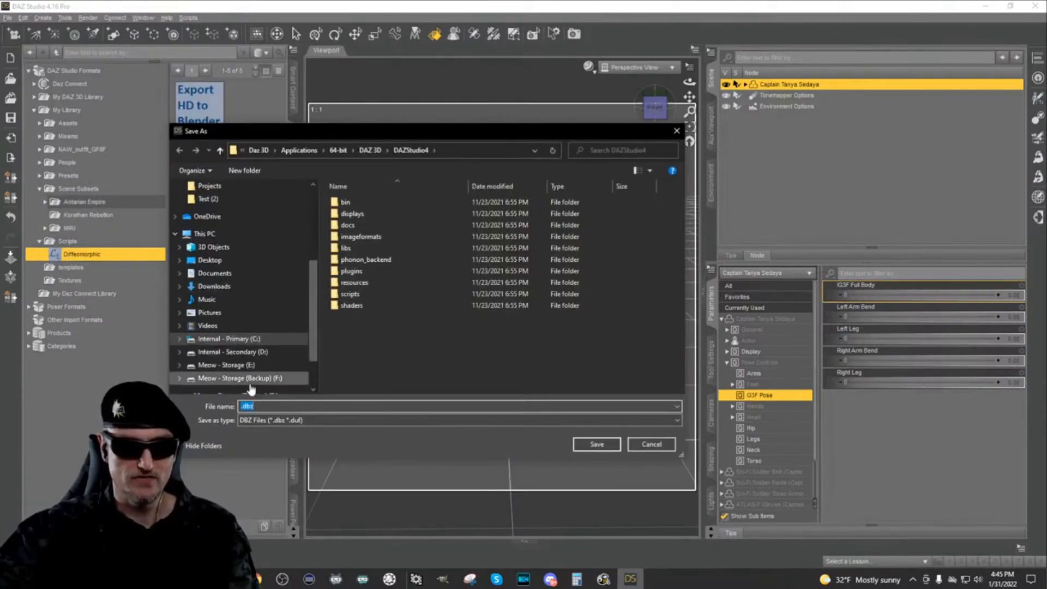
{"action": "left_click", "coordinate": [232, 352]}
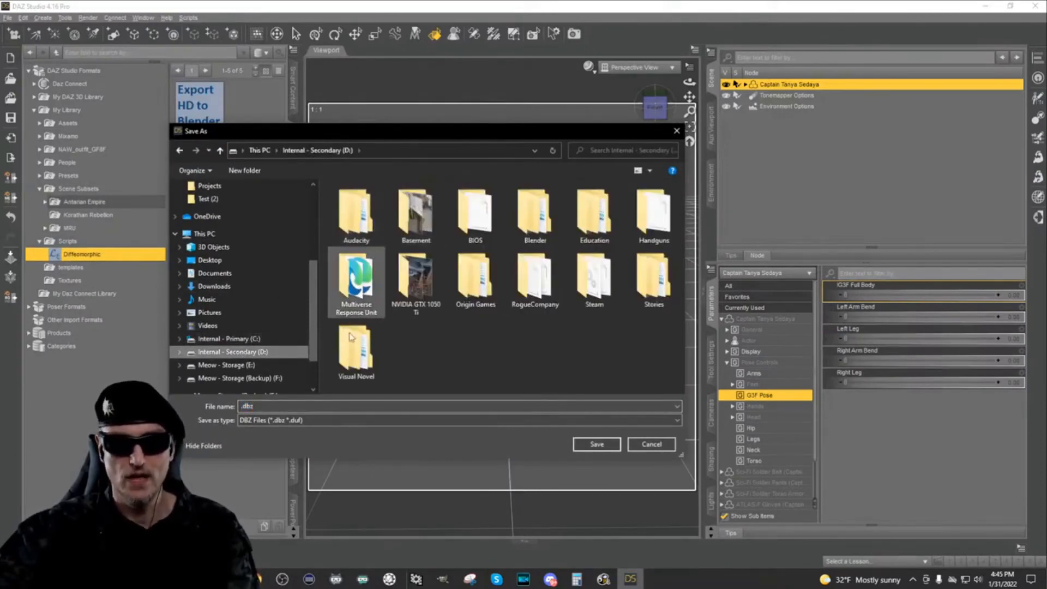
{"action": "double_click", "coordinate": [355, 349]}
{"action": "double_click", "coordinate": [375, 201]}
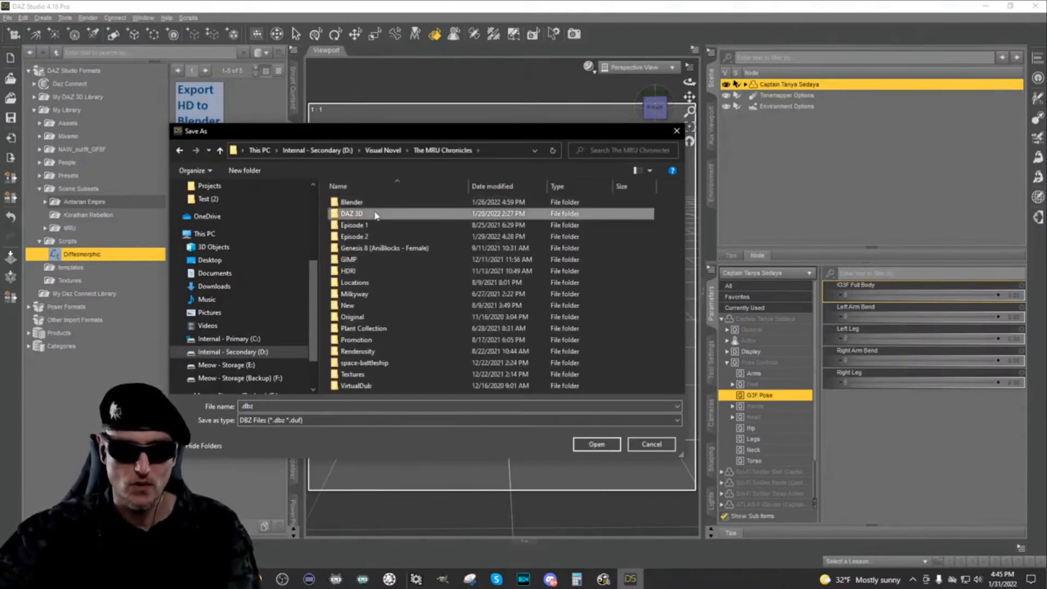
{"action": "double_click", "coordinate": [376, 214]}
{"action": "double_click", "coordinate": [376, 203]}
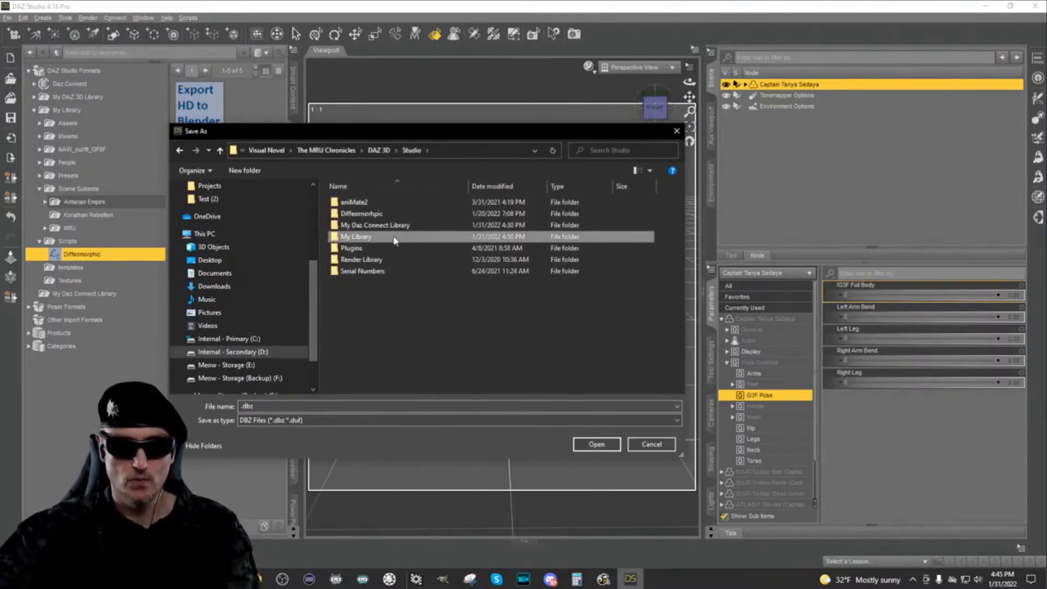
{"action": "double_click", "coordinate": [385, 236]}
{"action": "double_click", "coordinate": [402, 282]}
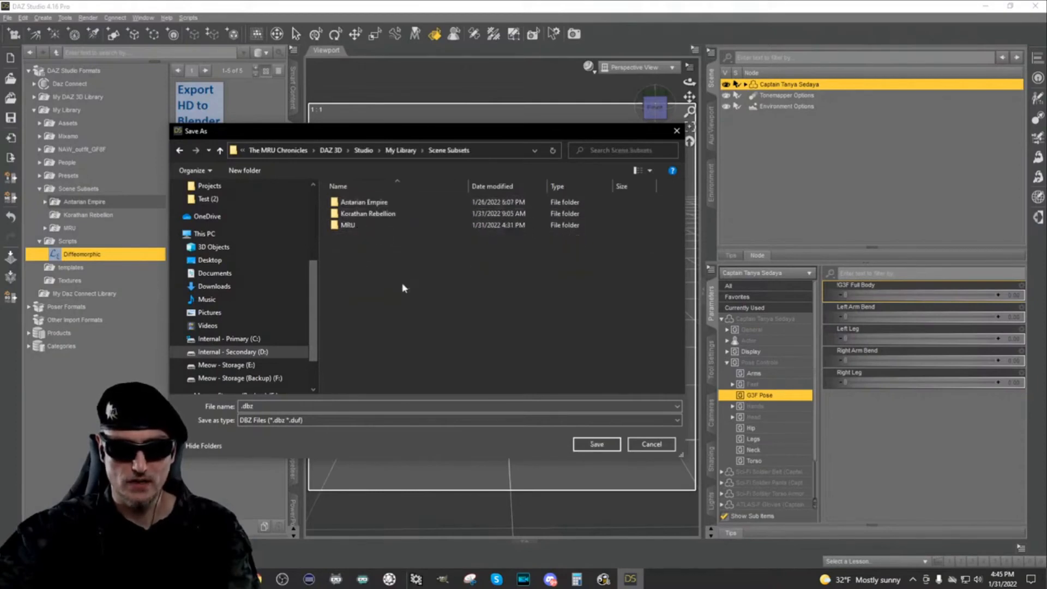
{"action": "double_click", "coordinate": [392, 227]}
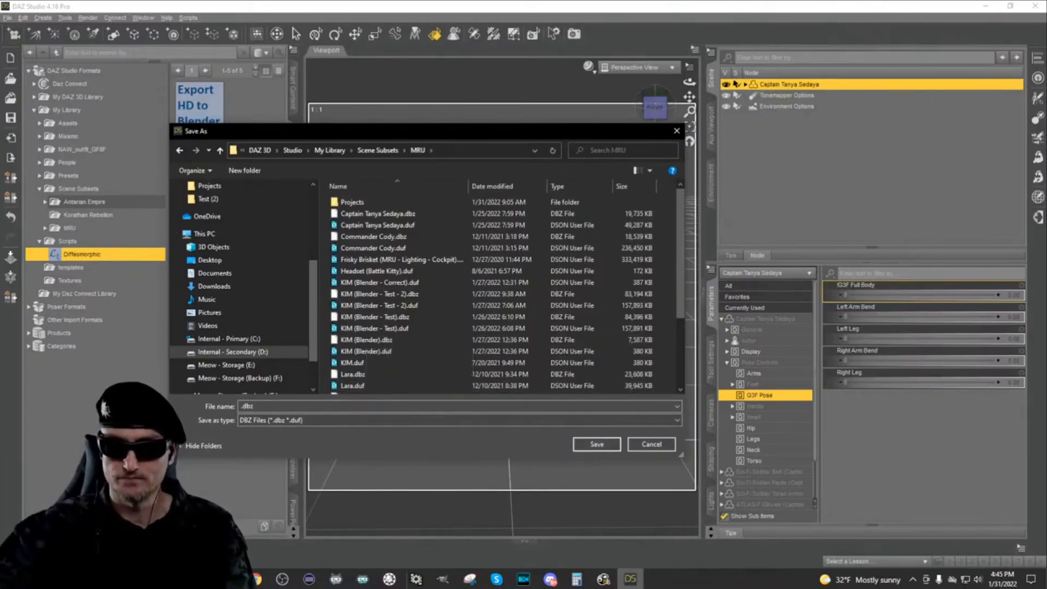
{"action": "left_click", "coordinate": [675, 132]}
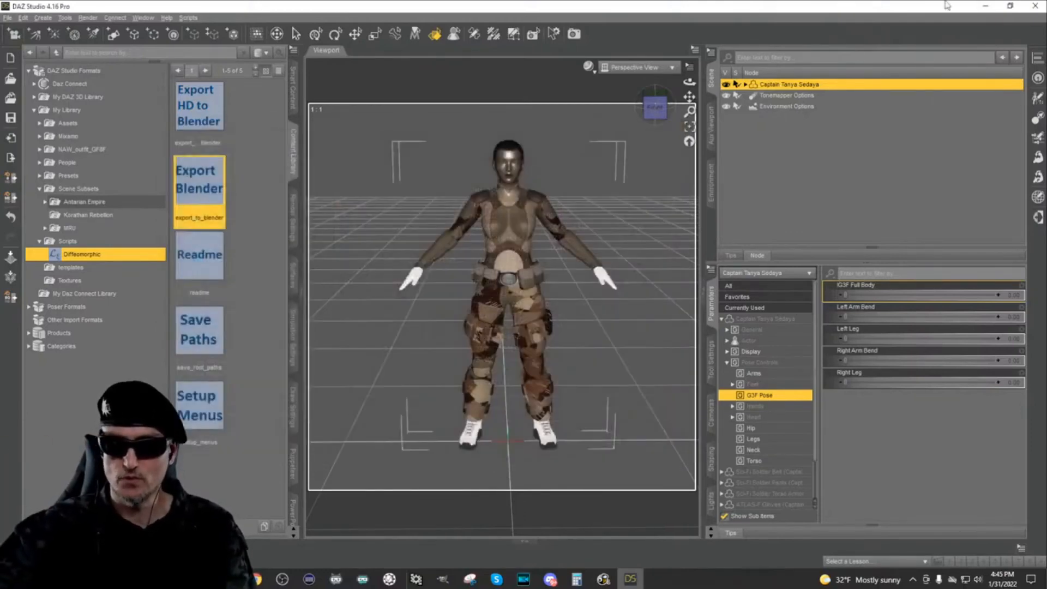
{"action": "left_click", "coordinate": [988, 6]}
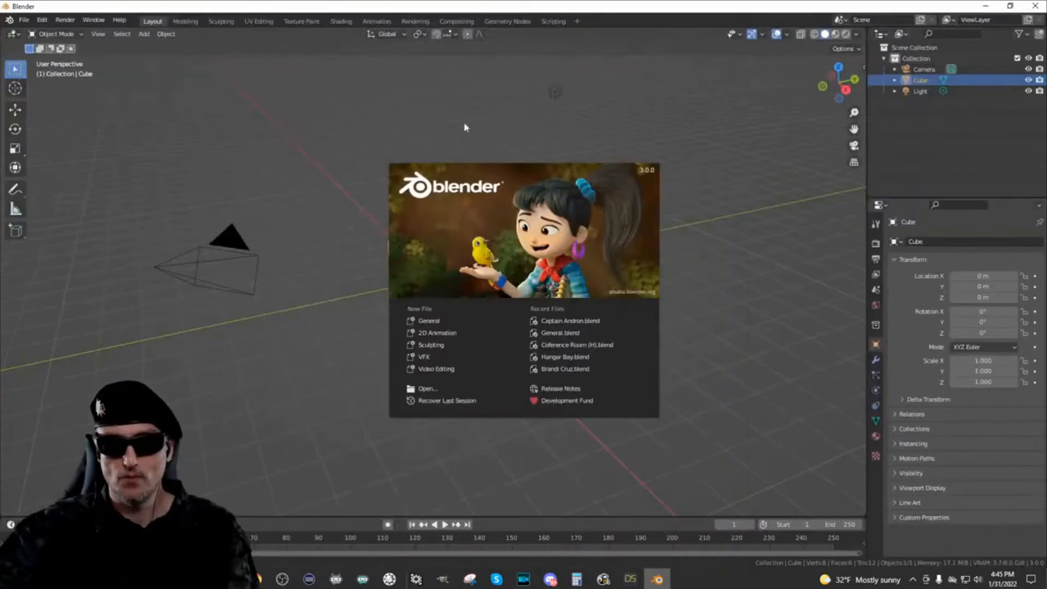
Step: Switch to a new Blender scene and delete the default camera, cube and light
{"action": "left_click", "coordinate": [215, 70]}
{"action": "left_click_drag", "start_coordinate": [119, 74], "coordinate": [682, 345]}
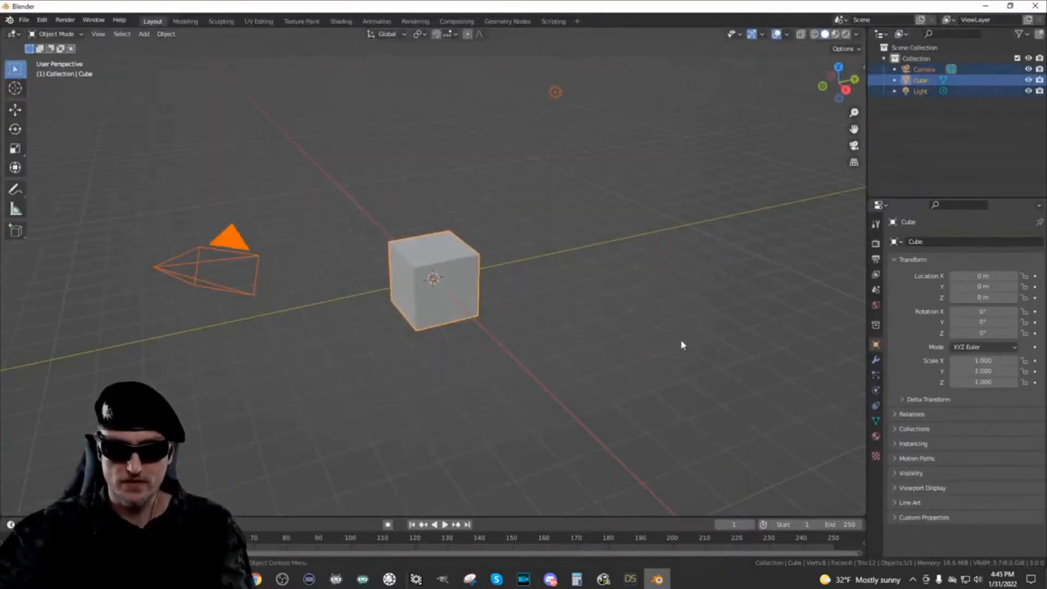
{"action": "key", "text": "Delete"}
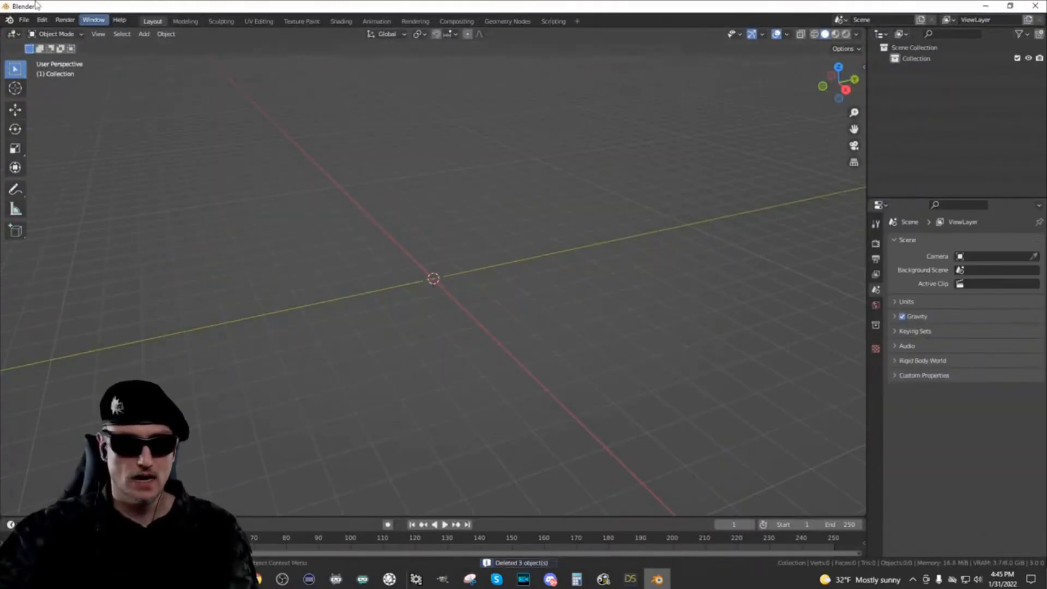
{"action": "left_click", "coordinate": [24, 20]}
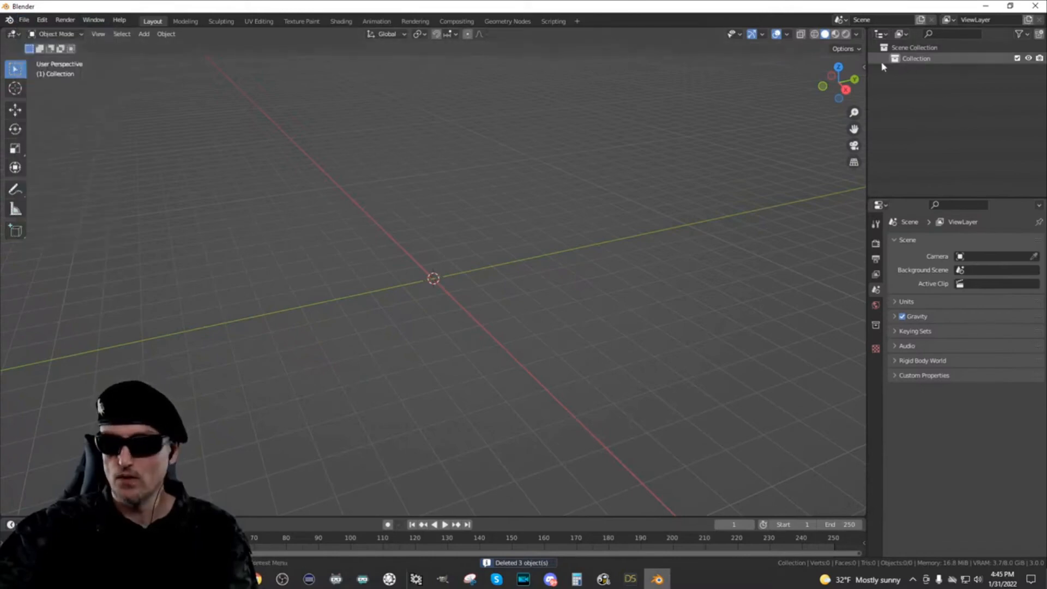
Step: Show the DAZ Importer setup tools in the viewport sidebar, checking the Daz To Blender tools for comparison
{"action": "left_click", "coordinate": [863, 66]}
{"action": "left_click", "coordinate": [859, 240]}
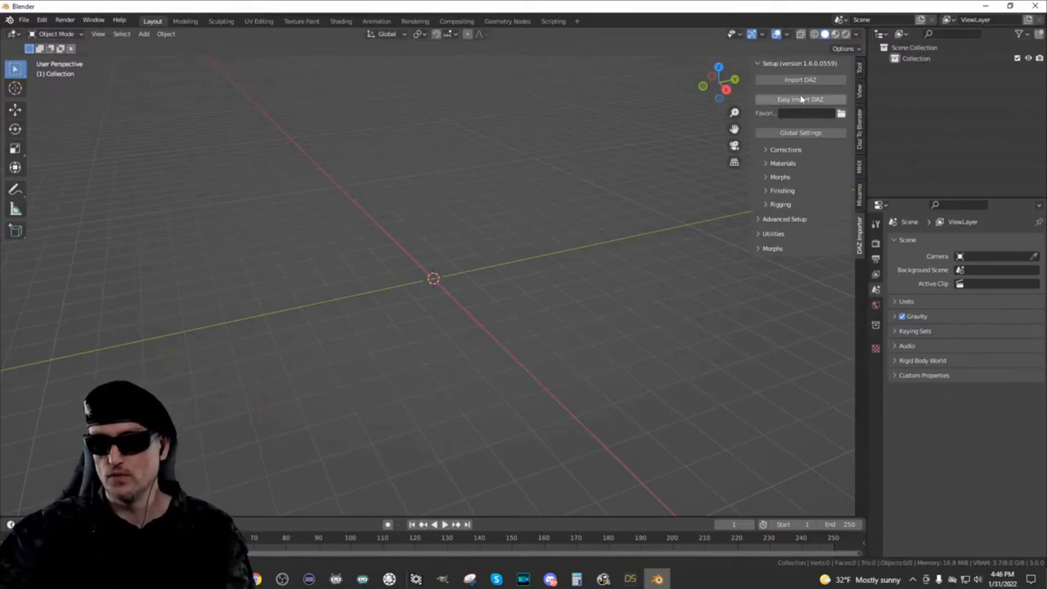
{"action": "left_click", "coordinate": [861, 127]}
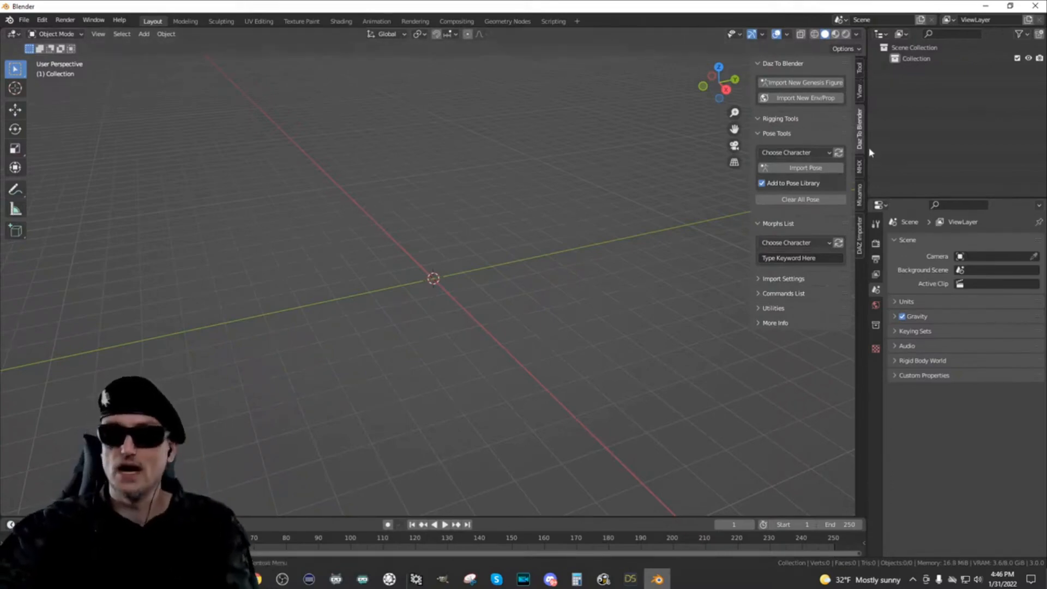
{"action": "left_click", "coordinate": [860, 244]}
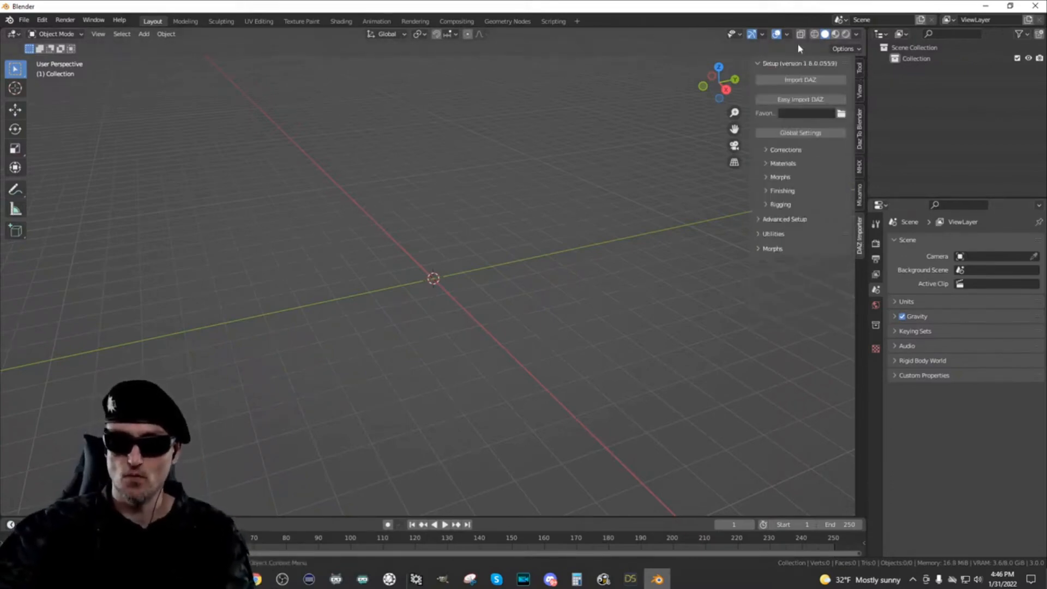
Step: Use Easy Import DAZ to import Captain Tanya Sedaya.duf from D:\Visual Novel\The MRU Chronicles\DAZ 3D\Studio\My Library\Scene Subsets\MRU
{"action": "left_click", "coordinate": [813, 100]}
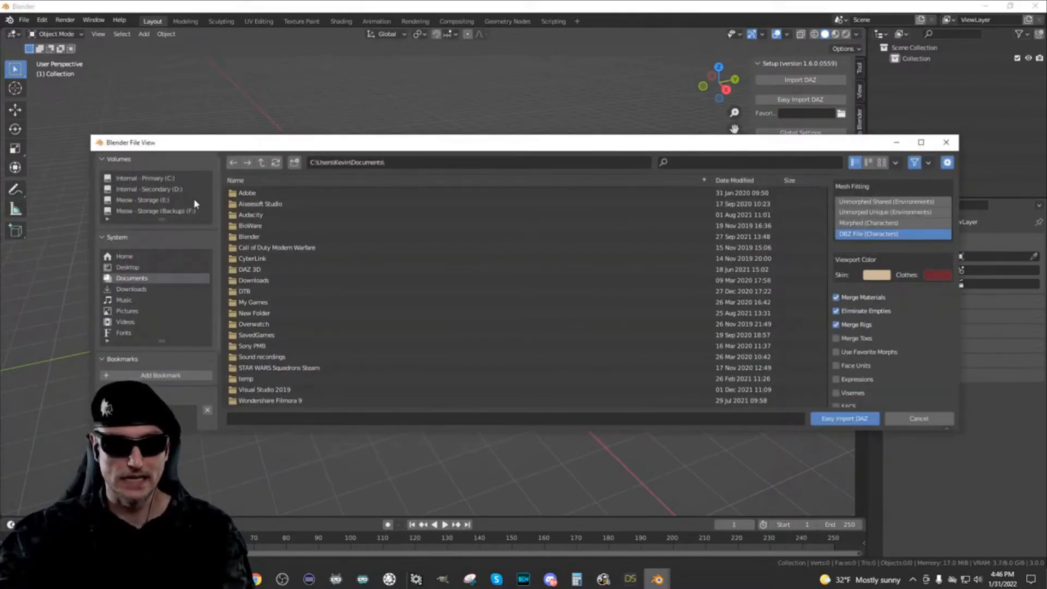
{"action": "left_click", "coordinate": [158, 189]}
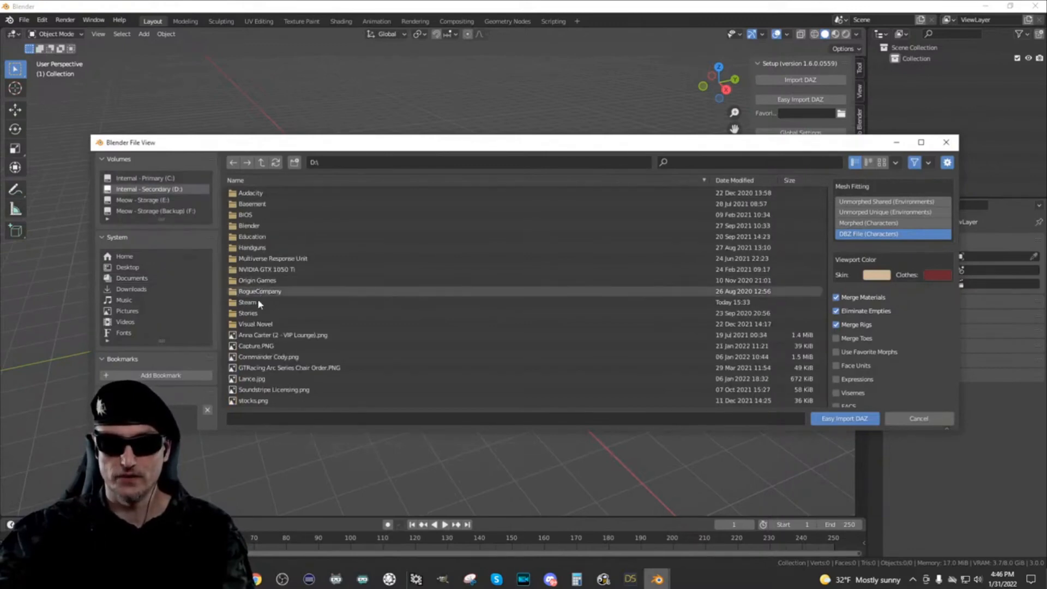
{"action": "double_click", "coordinate": [270, 326]}
{"action": "double_click", "coordinate": [304, 193]}
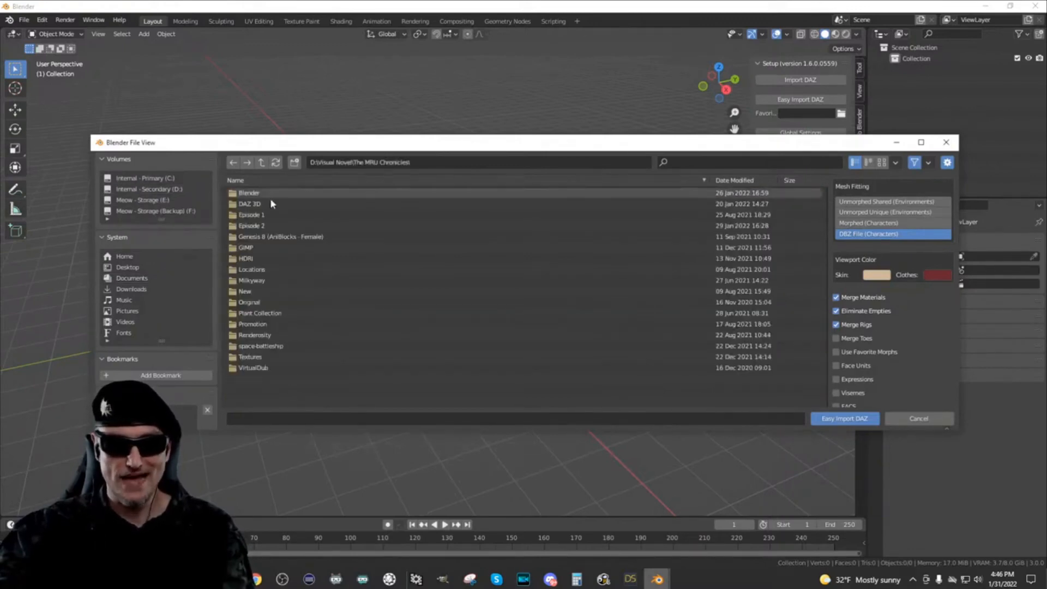
{"action": "double_click", "coordinate": [272, 204]}
{"action": "double_click", "coordinate": [268, 192]}
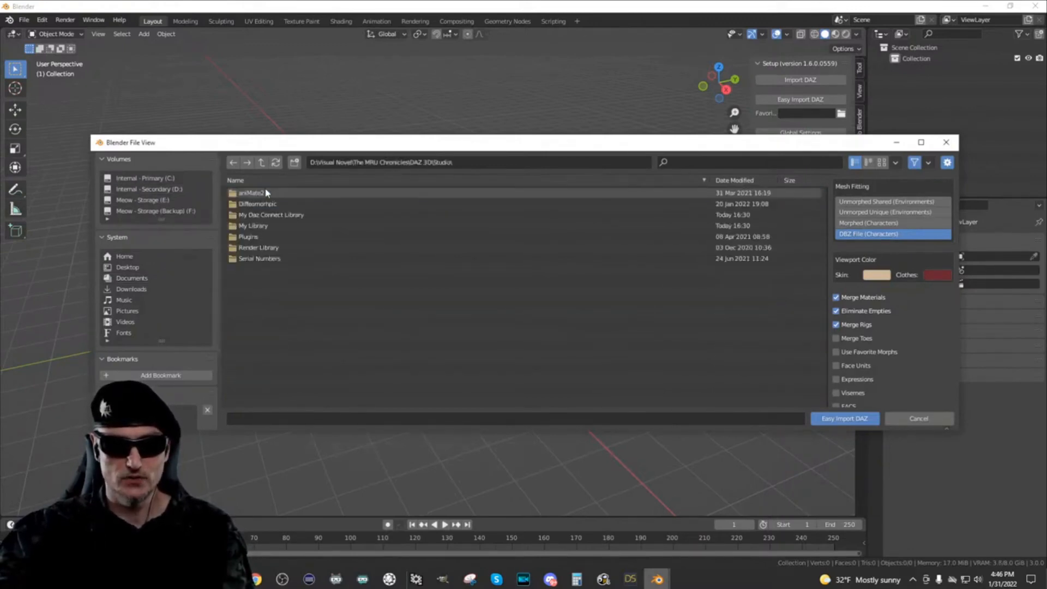
{"action": "double_click", "coordinate": [282, 225]}
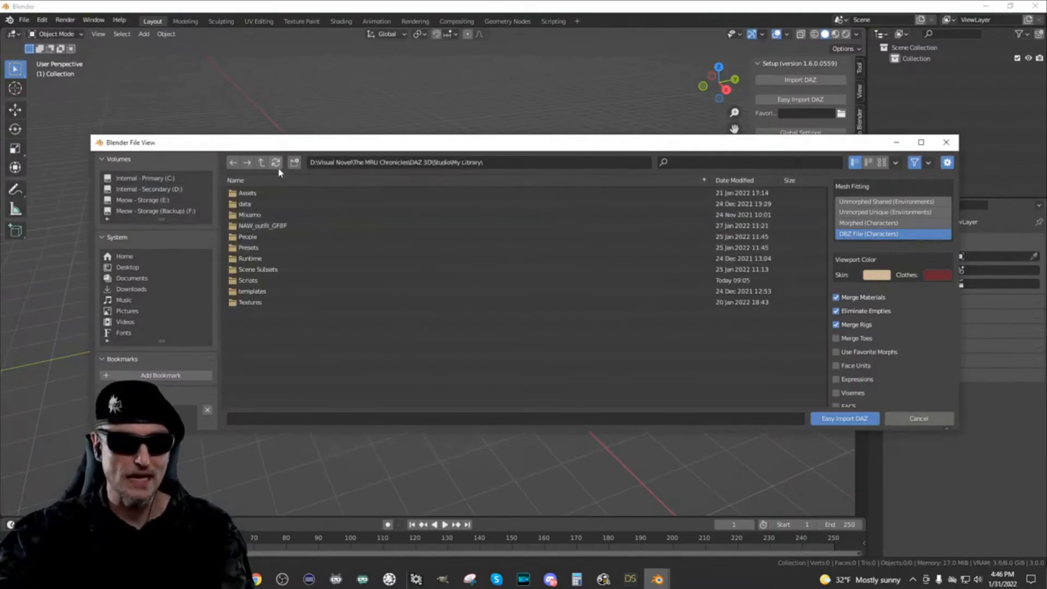
{"action": "double_click", "coordinate": [290, 269]}
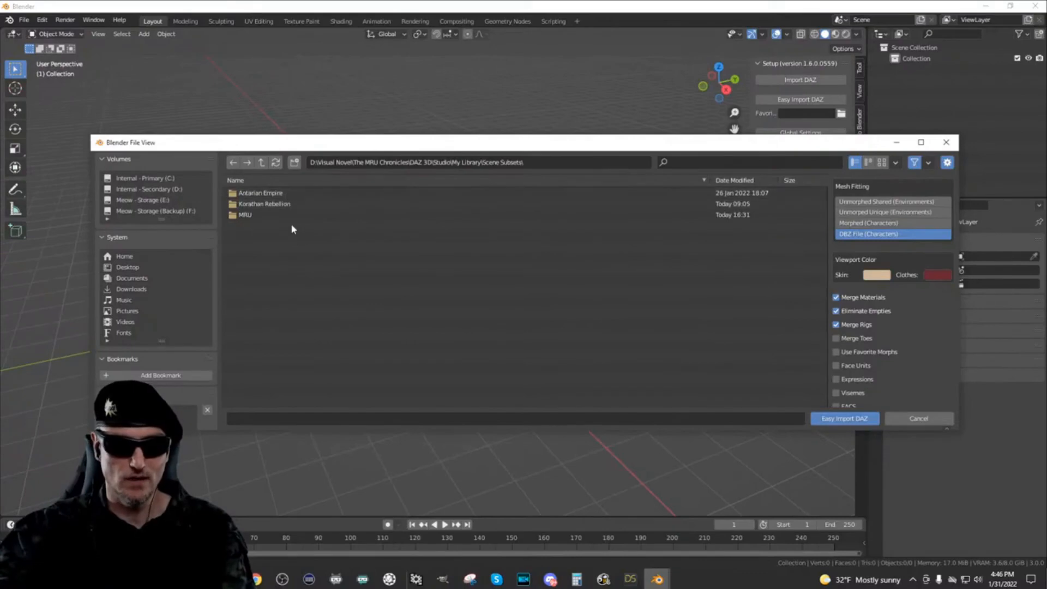
{"action": "double_click", "coordinate": [294, 214]}
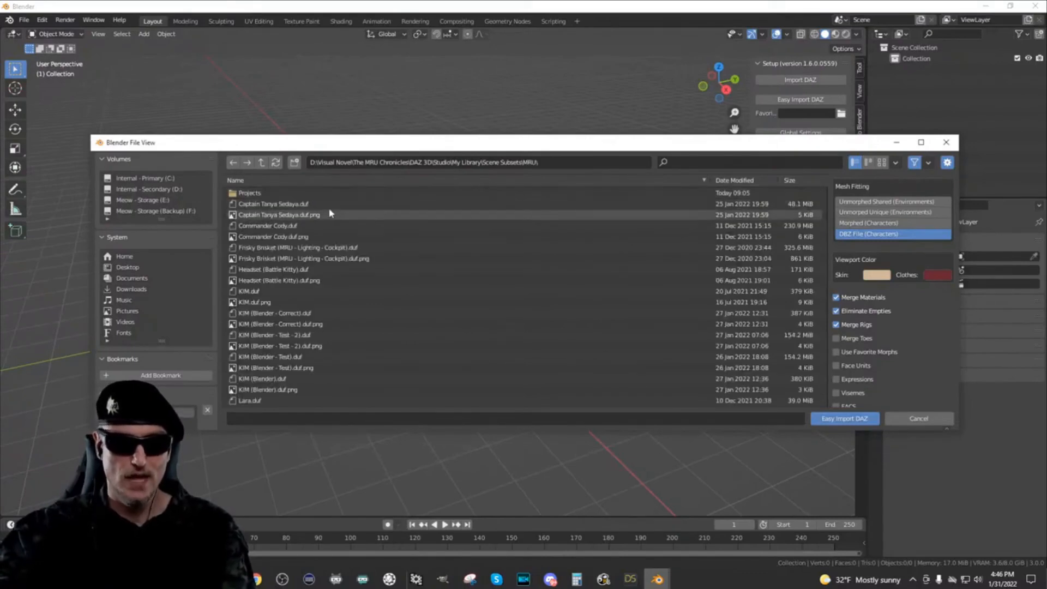
{"action": "left_click", "coordinate": [401, 204]}
{"action": "left_click", "coordinate": [874, 418]}
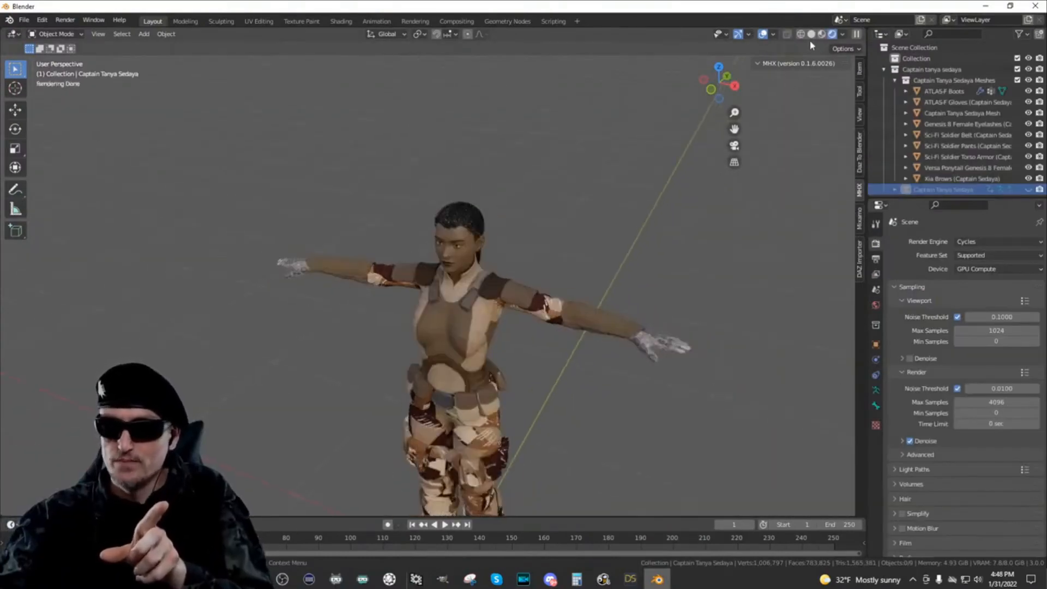
Step: Set the viewport to solid shading and unhide the Captain Tanya Sedaya armature beside its meshes
{"action": "left_click", "coordinate": [811, 34]}
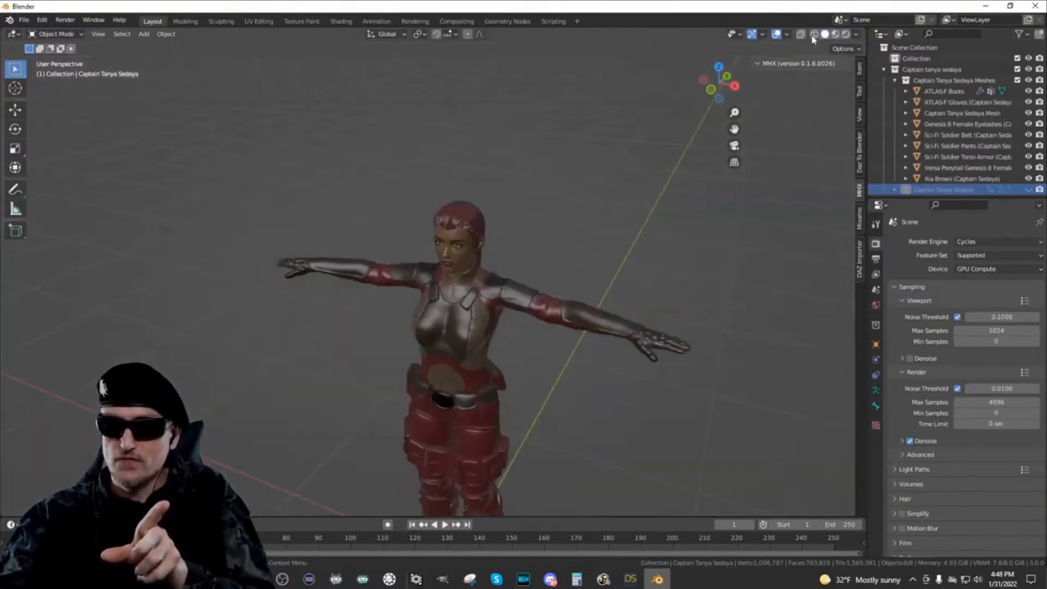
{"action": "scroll", "coordinate": [586, 193], "scroll_direction": "down", "scroll_amount": 2}
{"action": "middle_click_drag", "start_coordinate": [678, 131], "coordinate": [680, 112]}
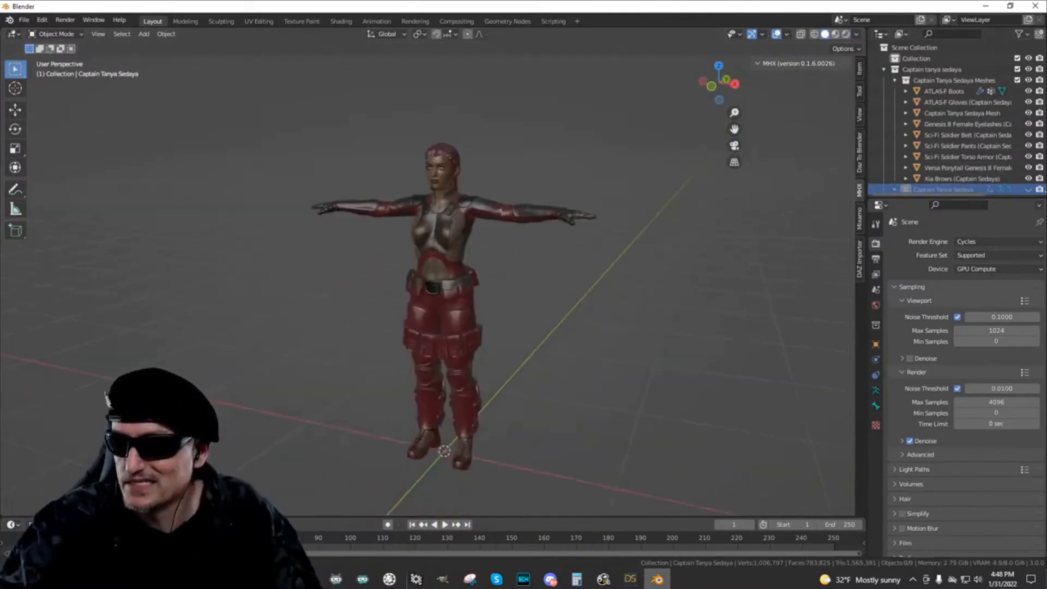
{"action": "left_click", "coordinate": [1028, 190]}
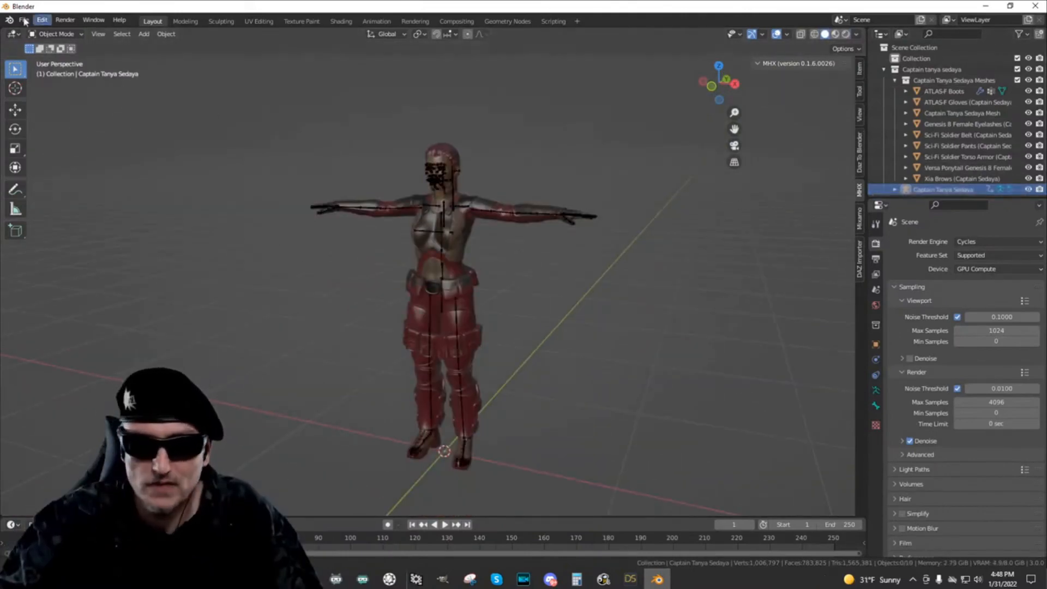
Step: Select all the character's meshes together with the armature and try moving them freely away from the origin
{"action": "scroll", "coordinate": [582, 183], "scroll_direction": "down", "scroll_amount": 1}
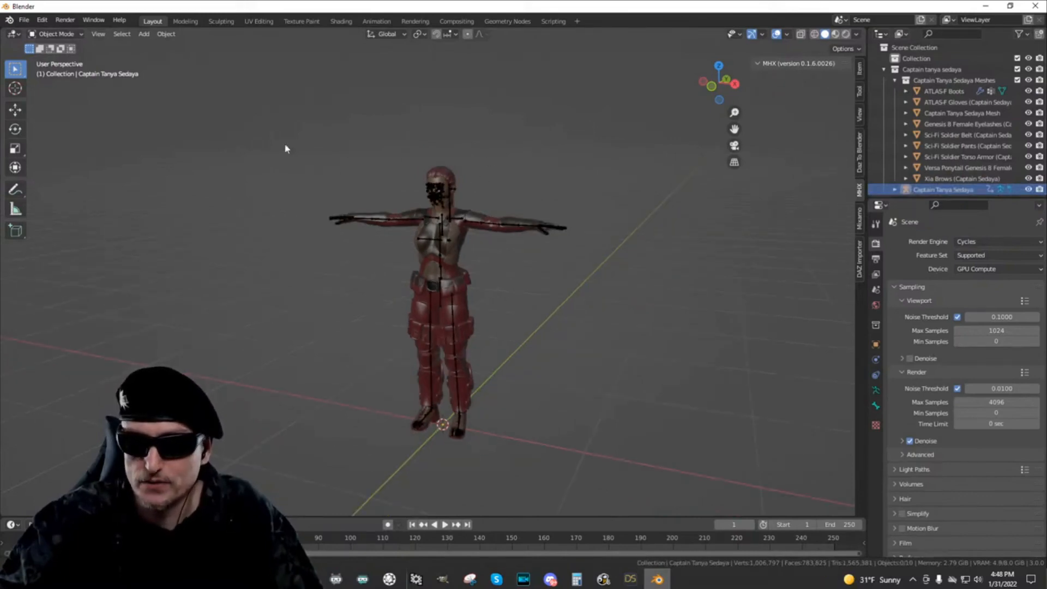
{"action": "left_click_drag", "start_coordinate": [285, 145], "coordinate": [579, 486]}
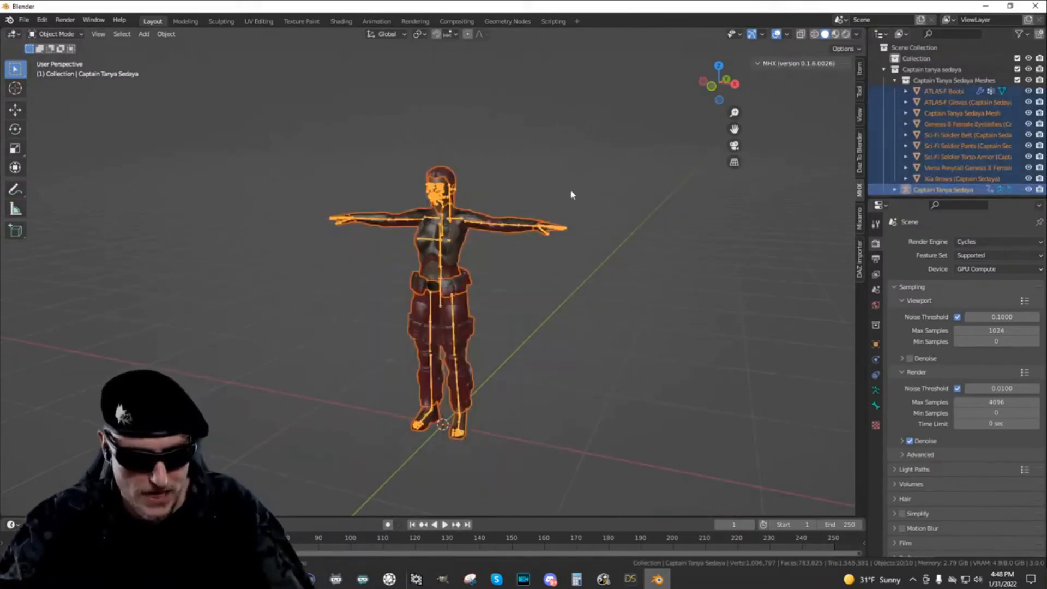
{"action": "key", "text": "g"}
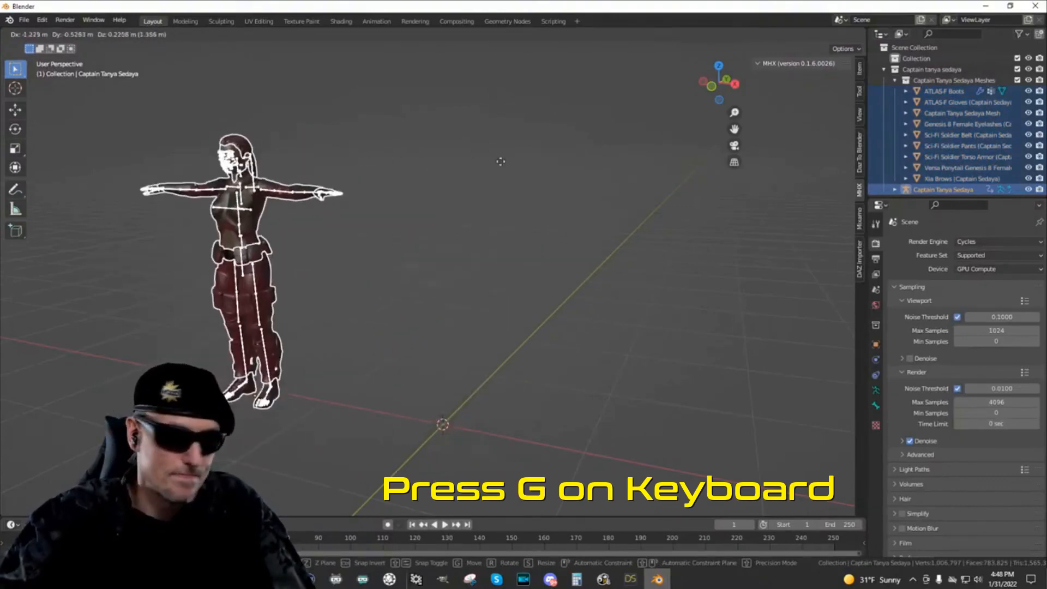
{"action": "right_click", "coordinate": [579, 178]}
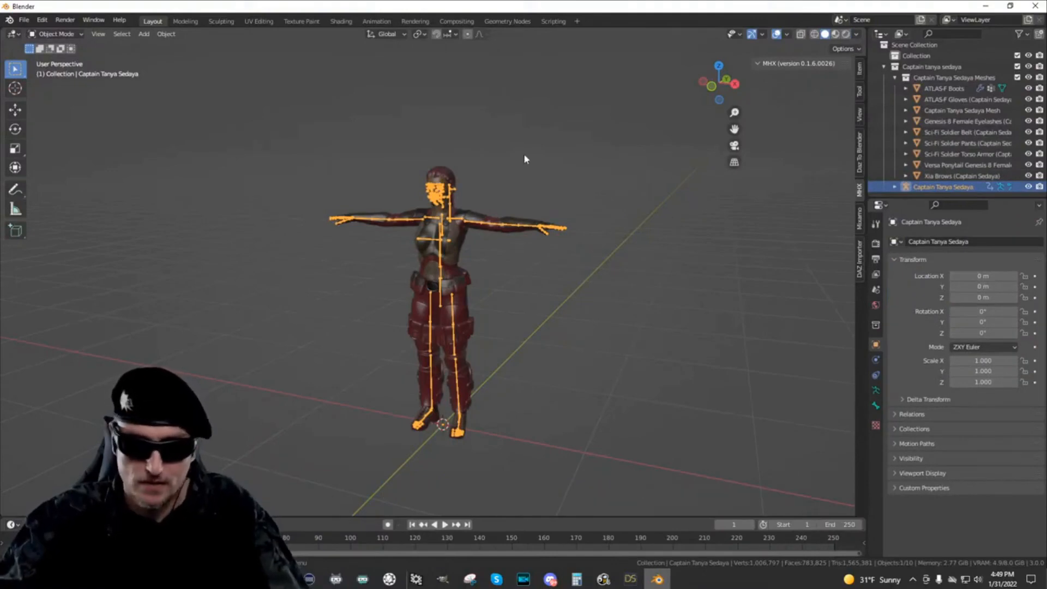
Step: With only the armature selected, tilt the character freely about the view axis and clear its rotation
{"action": "key", "text": "r"}
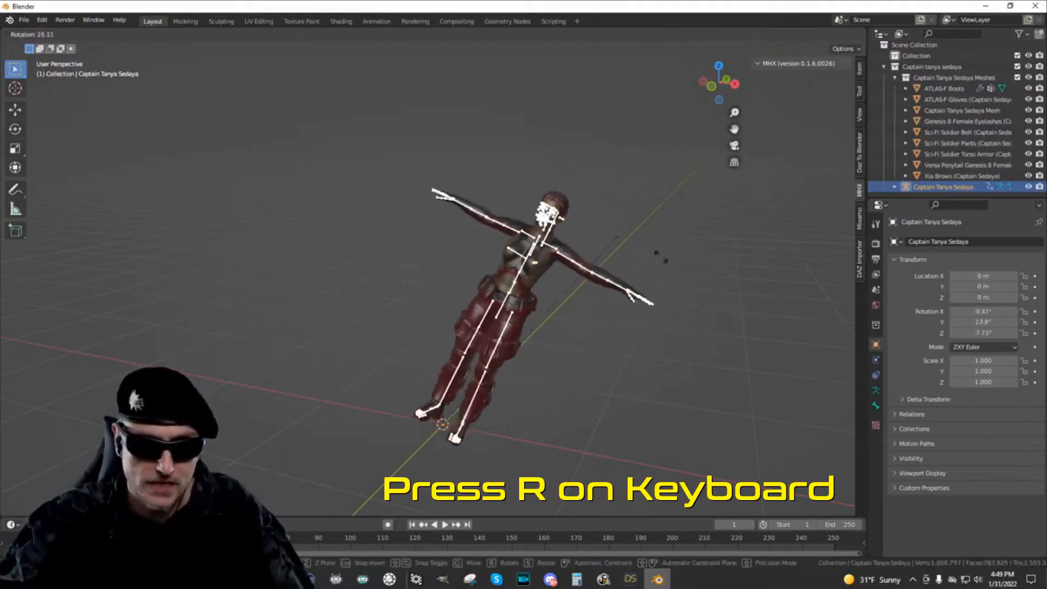
{"action": "left_click", "coordinate": [455, 150]}
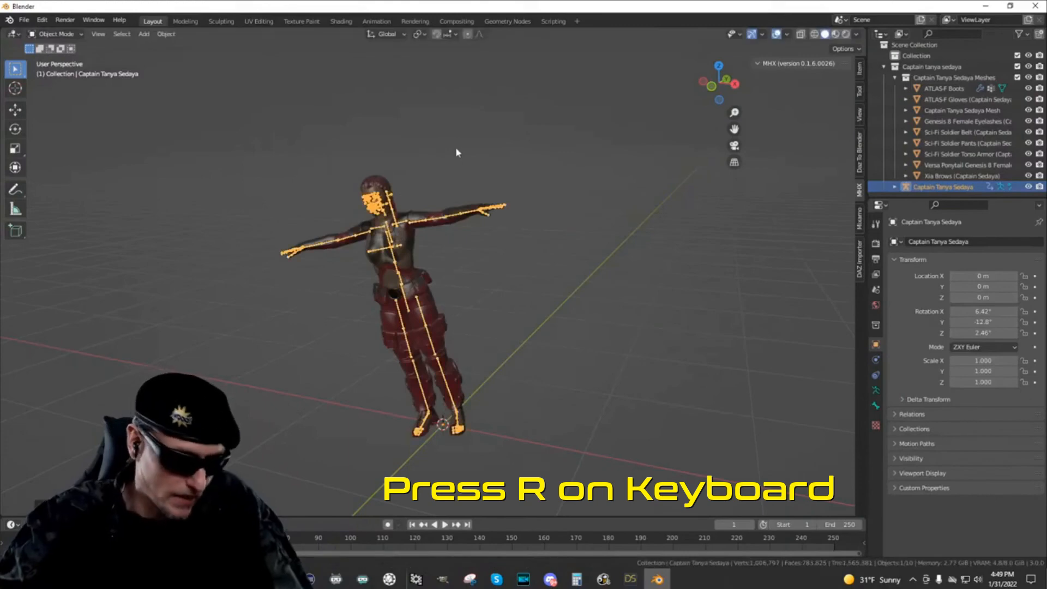
{"action": "key", "text": "alt+r"}
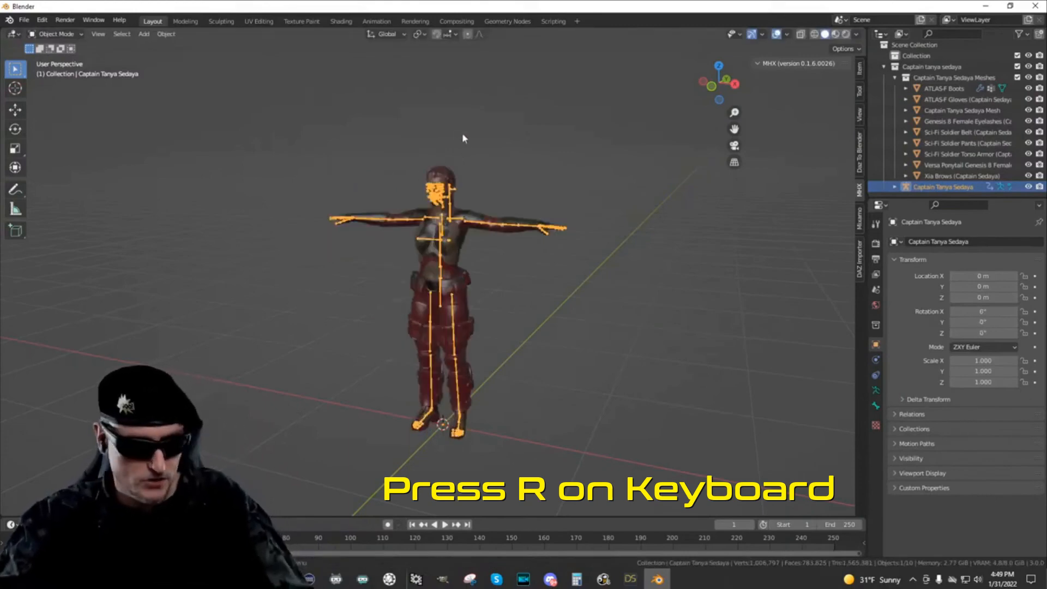
Step: Scale the armature up uniformly to about 1.328 and show its transform values in the viewport sidebar
{"action": "key", "text": "s"}
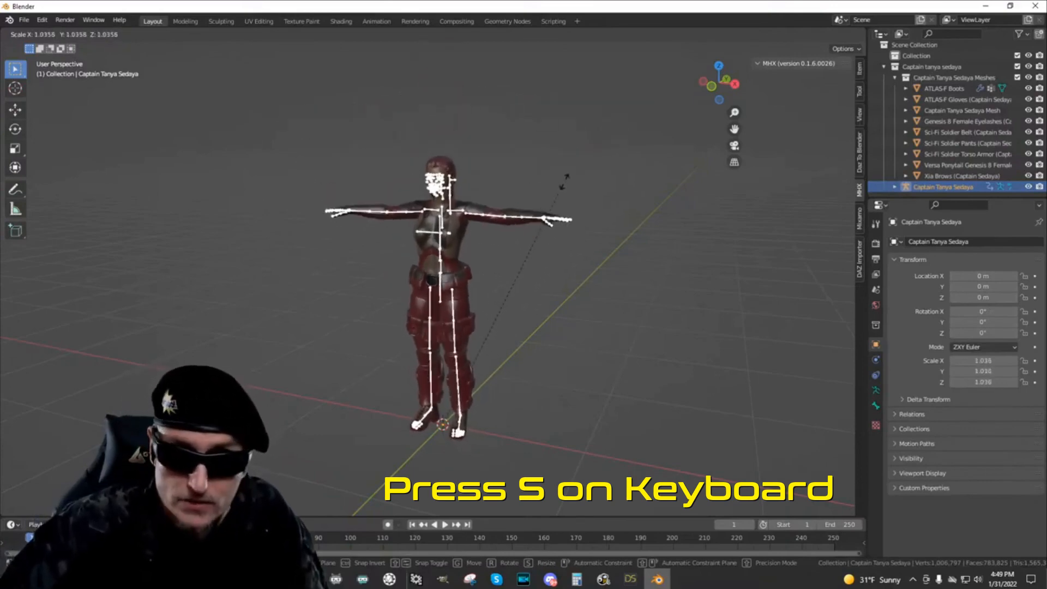
{"action": "left_click", "coordinate": [629, 132]}
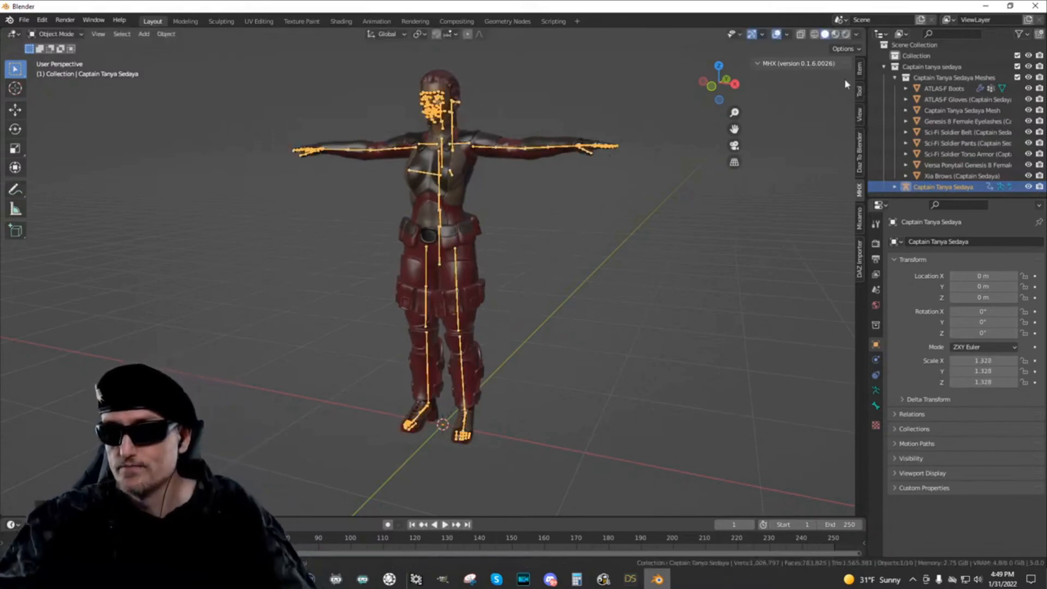
{"action": "left_click", "coordinate": [860, 68]}
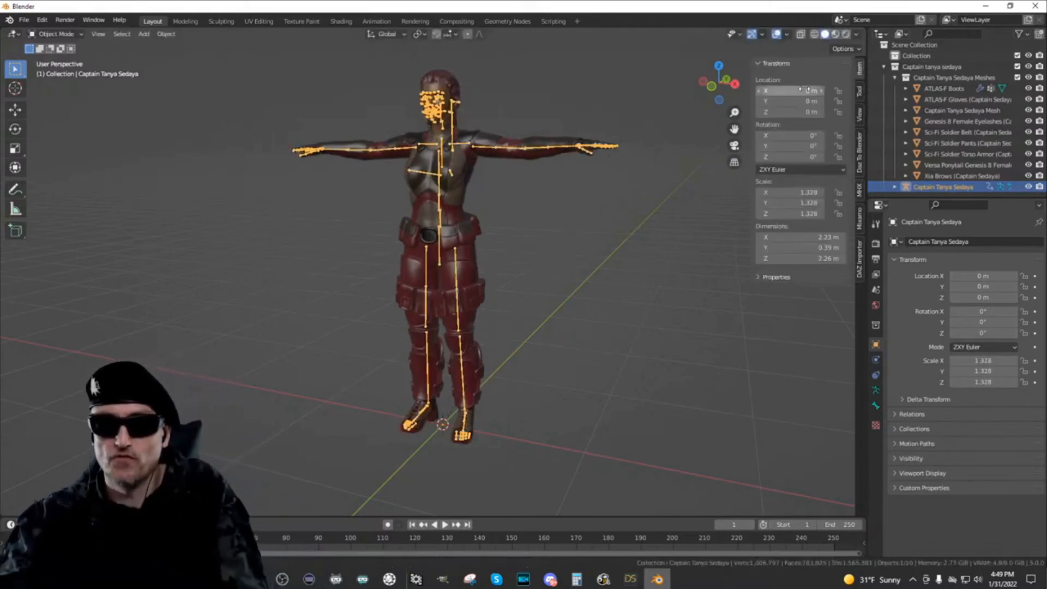